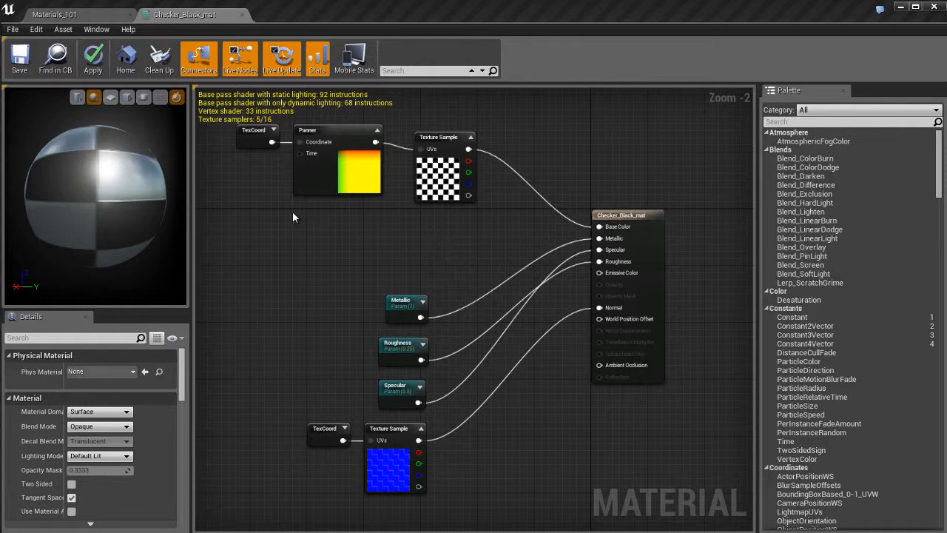
Inspect the Panner, TexCoord and checker Texture Sample nodes and the main Checker_Black_mat node in the material graph
left_click(445, 180)
left_click(313, 173)
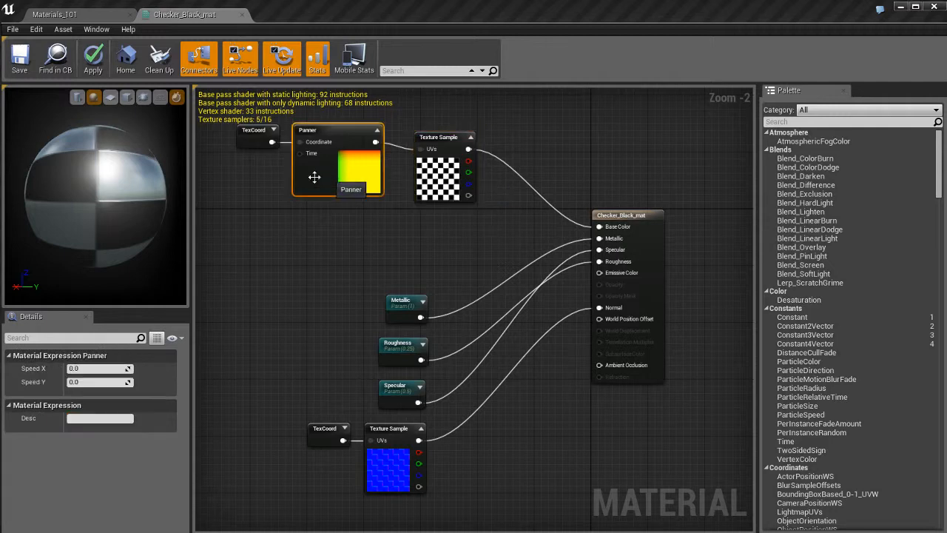
left_click(249, 138)
left_click(328, 182)
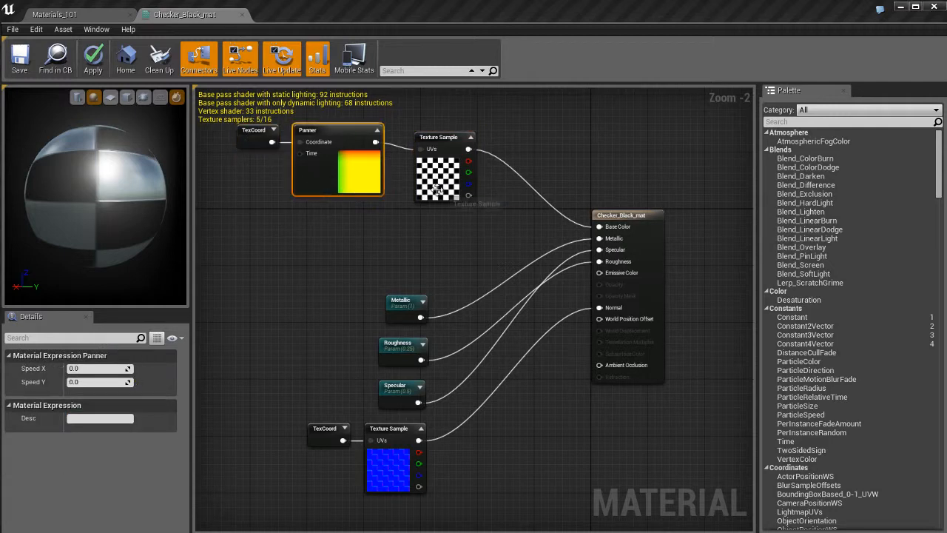
left_click(436, 189)
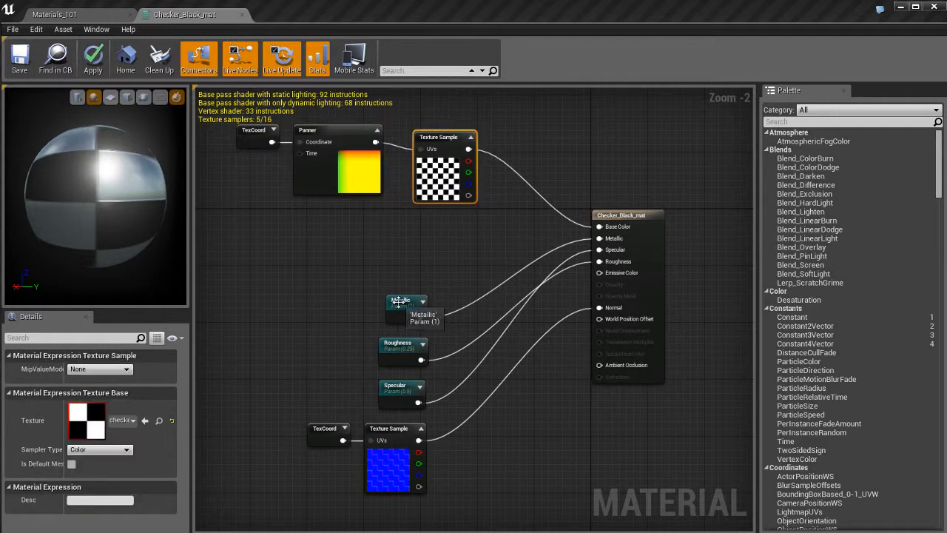
left_click(402, 252)
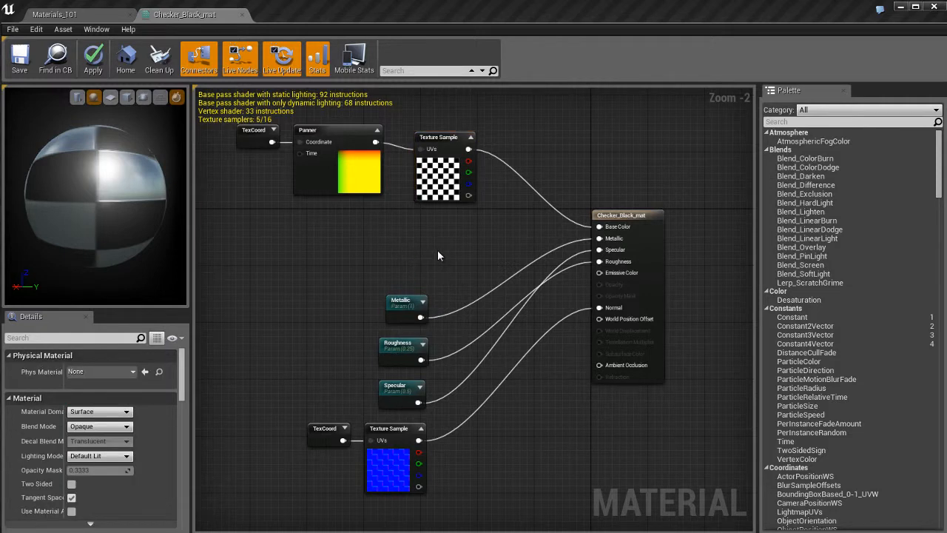
left_click(435, 191)
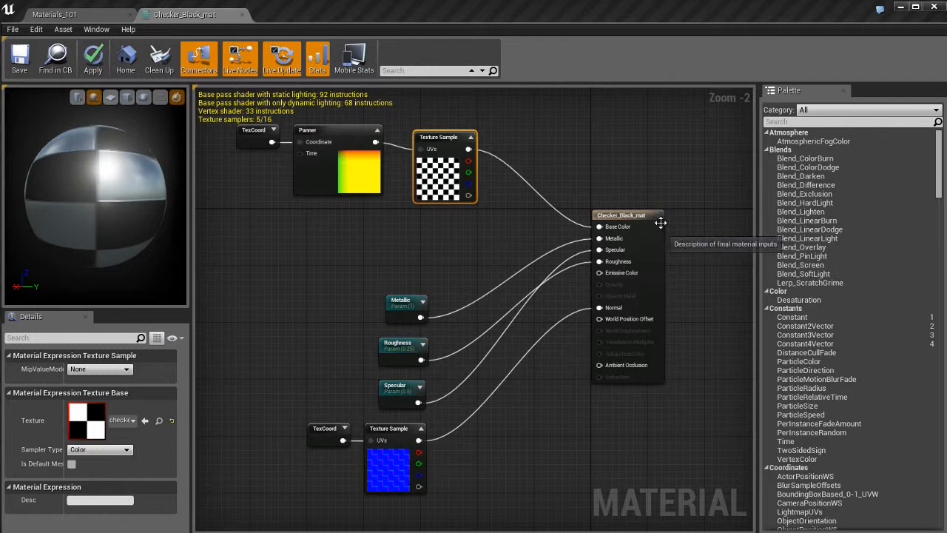
left_click(659, 264)
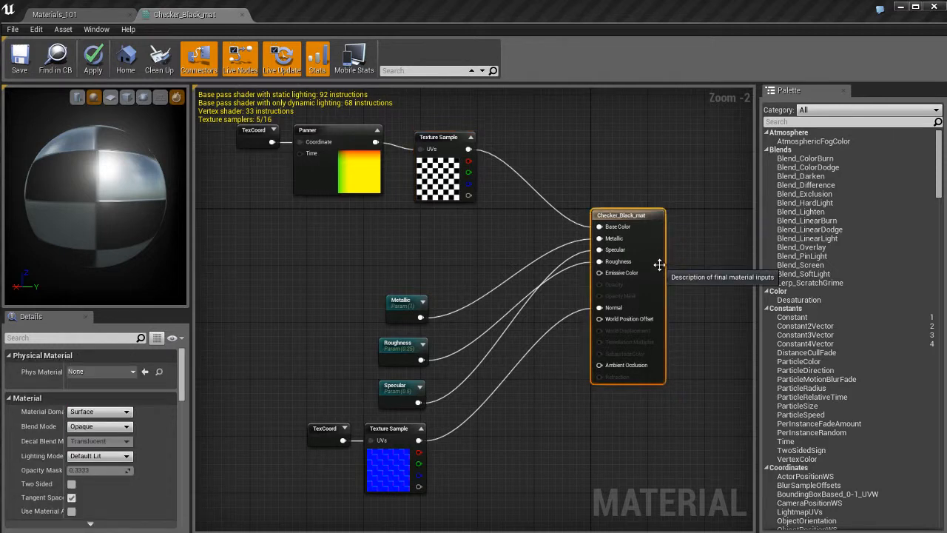
left_click(459, 253)
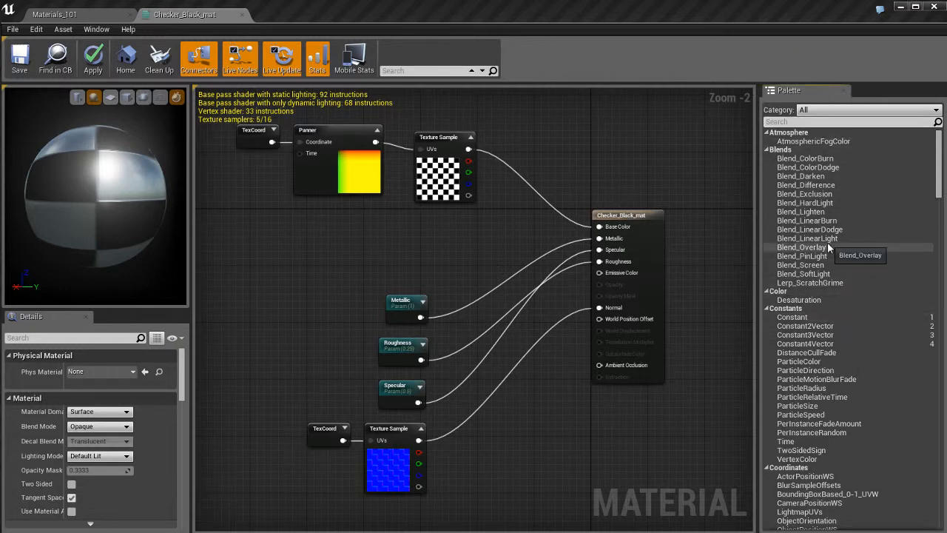
Look through the full list of available material nodes and their categories
scroll(817, 252, "down", 15)
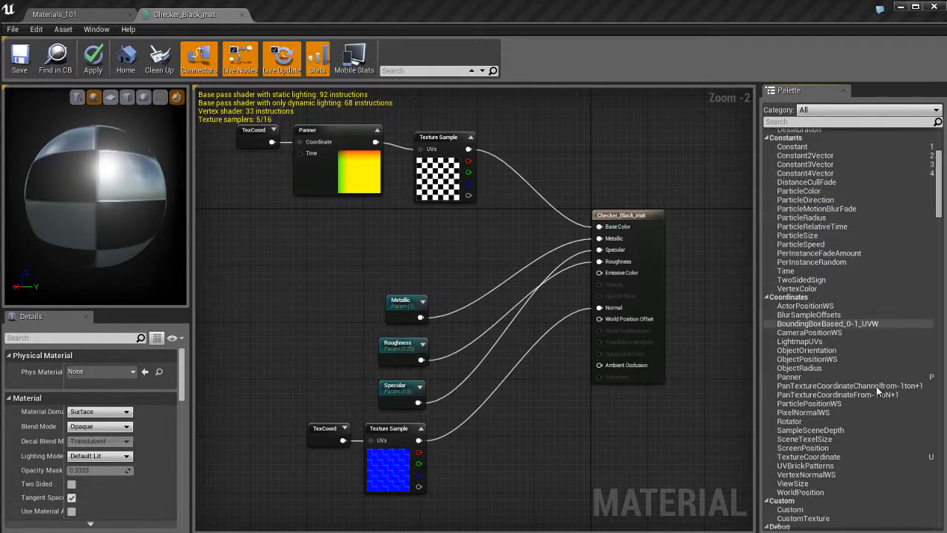
scroll(863, 368, "down", 15)
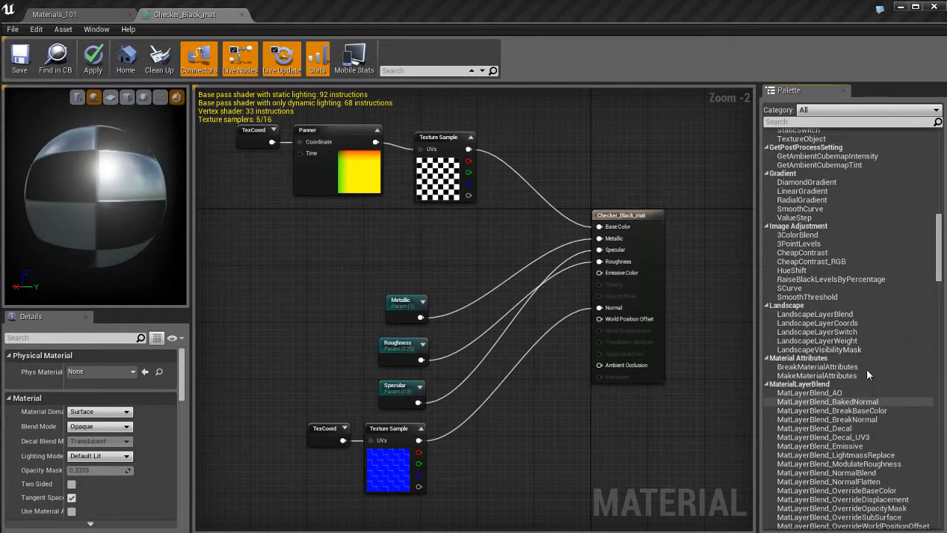
scroll(866, 415, "down", 15)
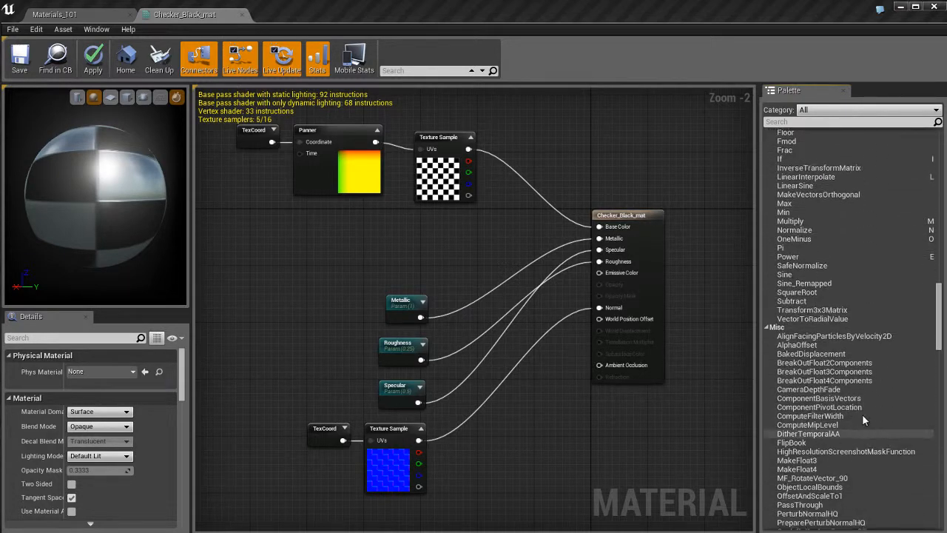
scroll(870, 331, "down", 15)
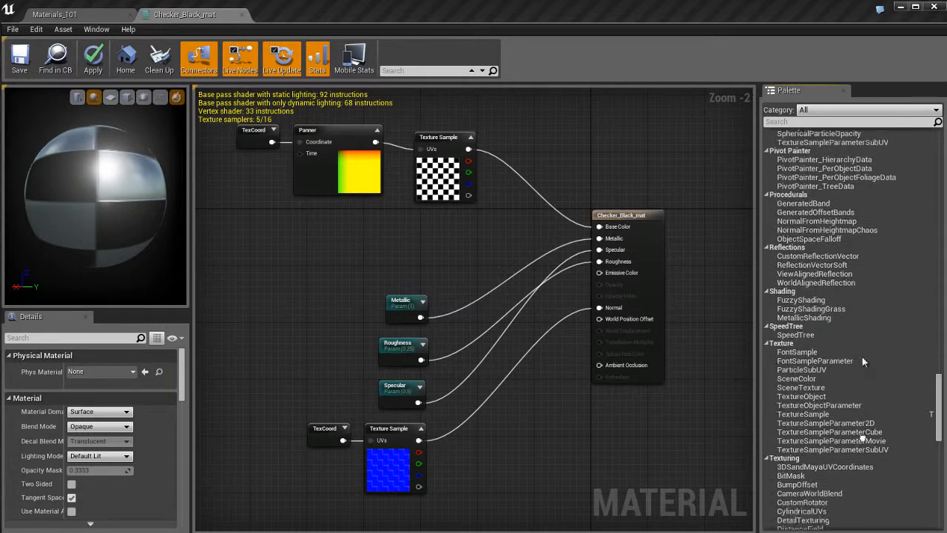
scroll(861, 331, "down", 10)
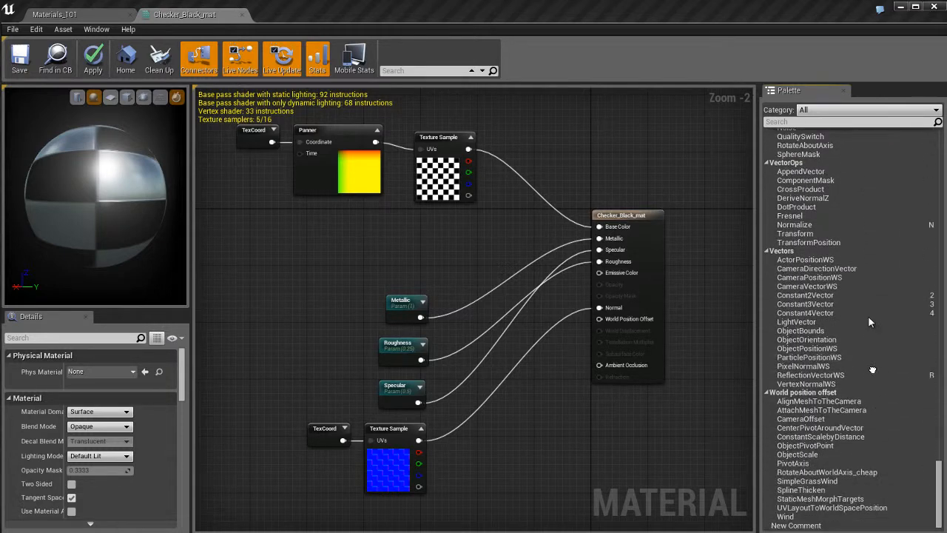
scroll(862, 311, "up", 5)
scroll(867, 401, "up", 15)
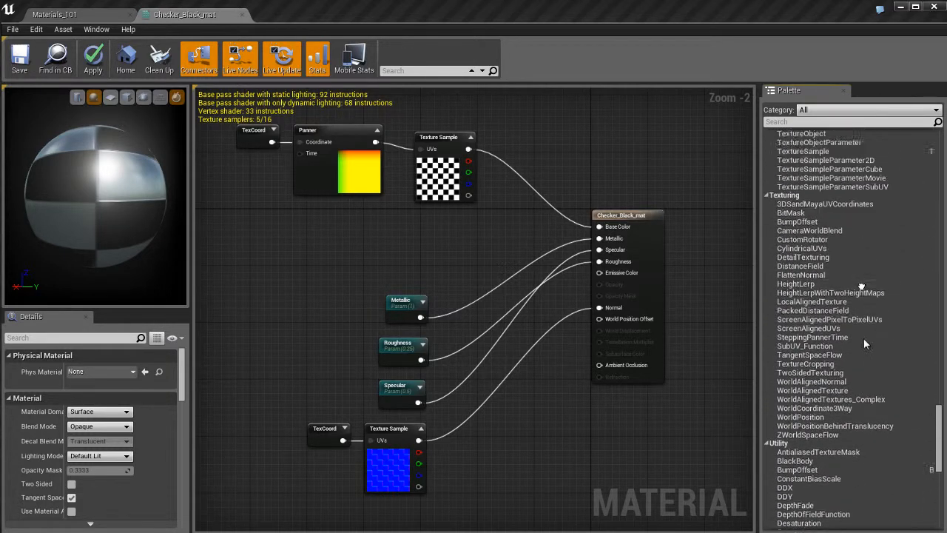
scroll(858, 348, "up", 20)
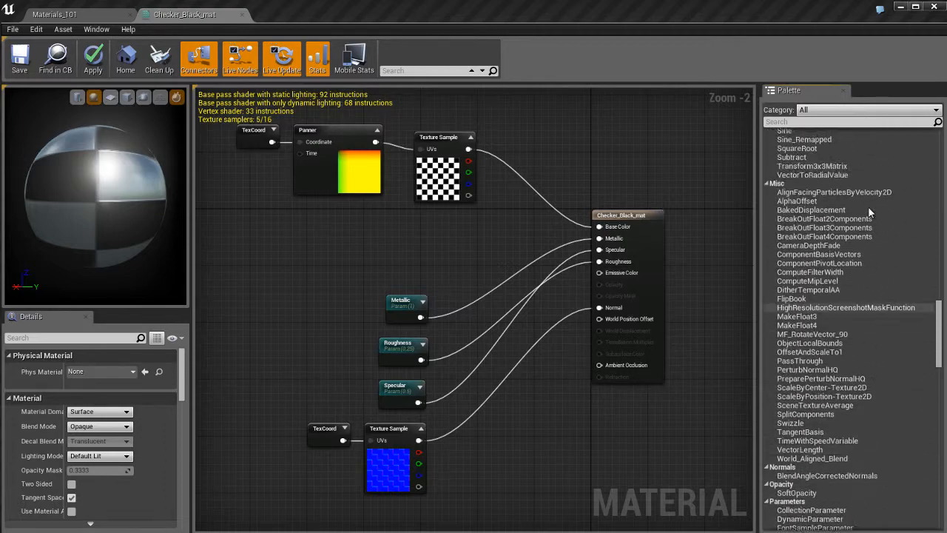
scroll(862, 362, "up", 20)
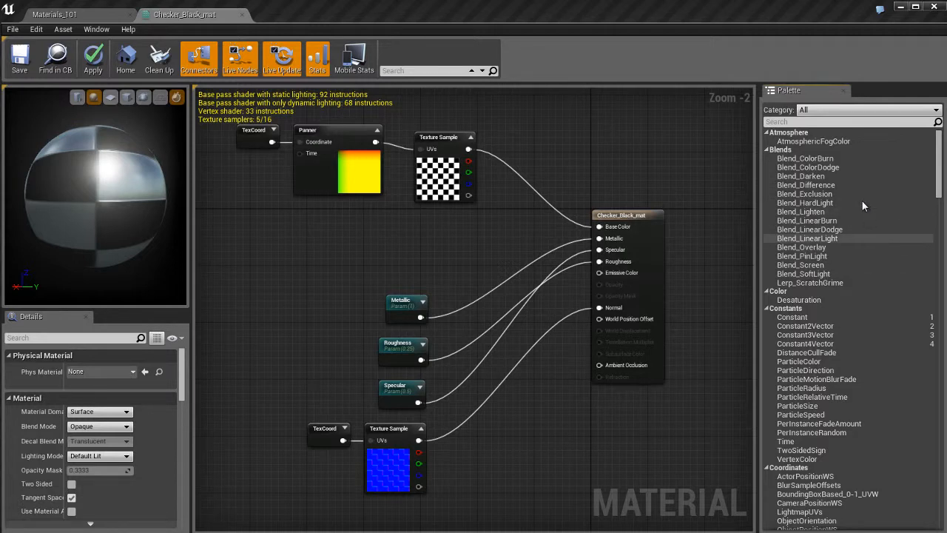
scroll(874, 370, "down", 10)
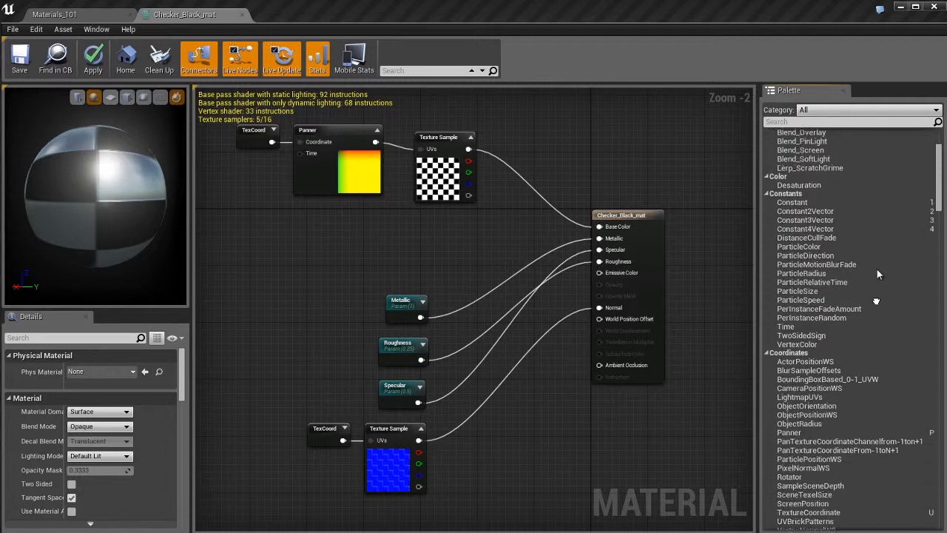
scroll(873, 354, "down", 8)
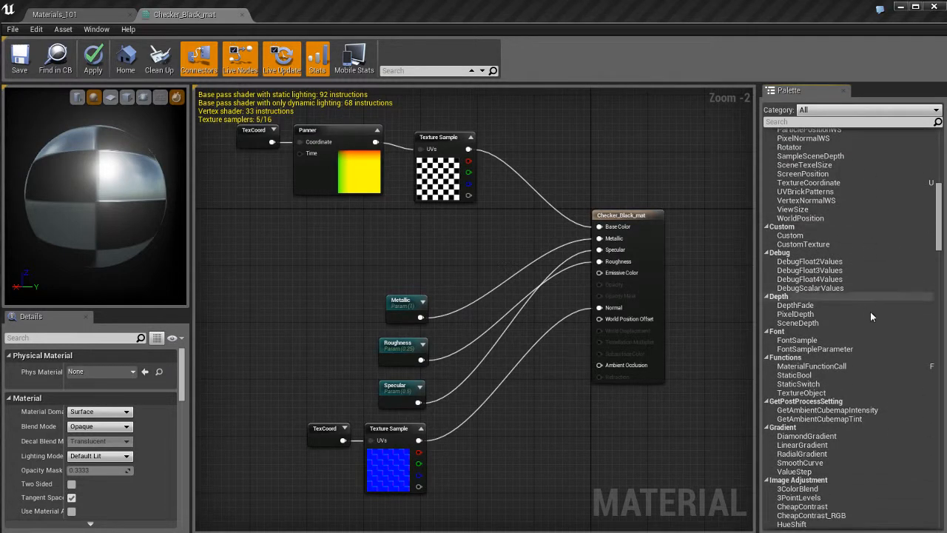
scroll(880, 360, "up", 12)
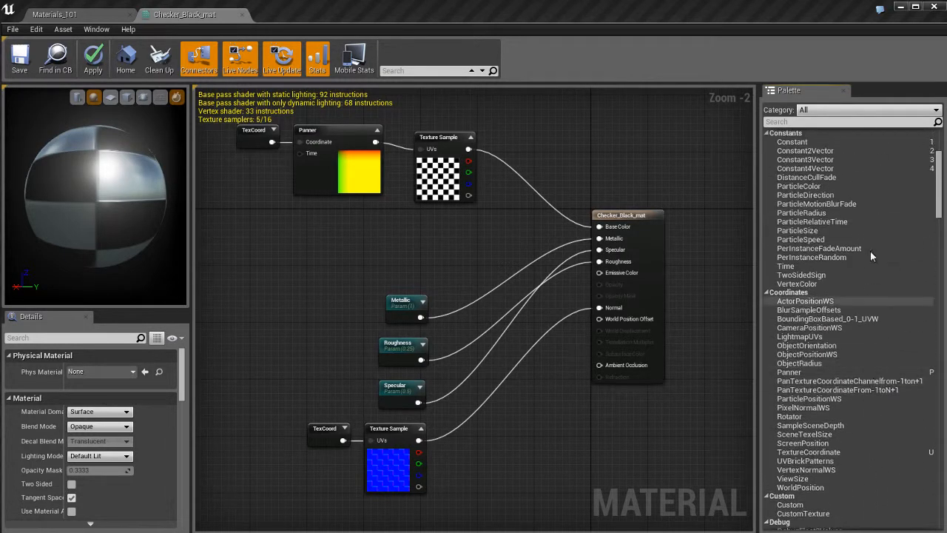
scroll(876, 344, "up", 3)
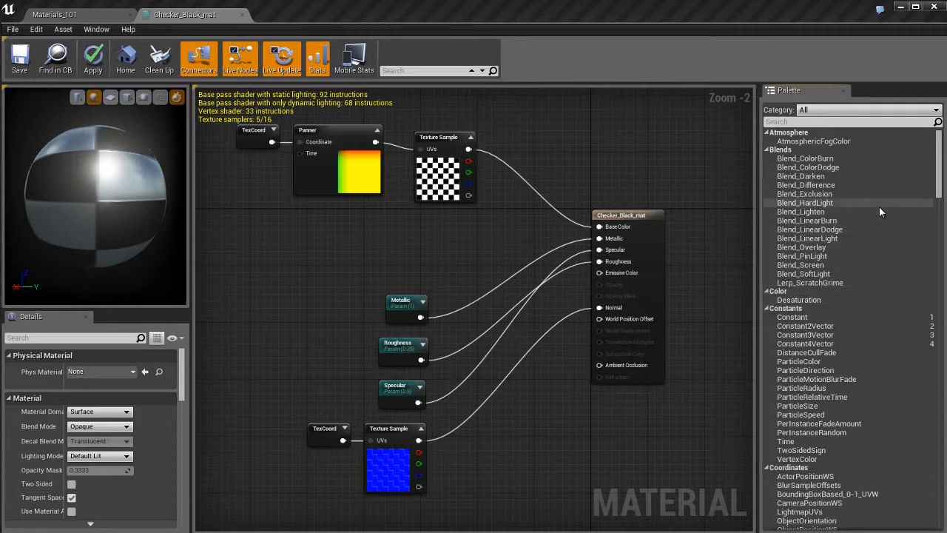
Add a Constant3Vector node below the Panner and a Constant4Vector node below and beside it in the empty graph area
scroll(877, 252, "down", 4)
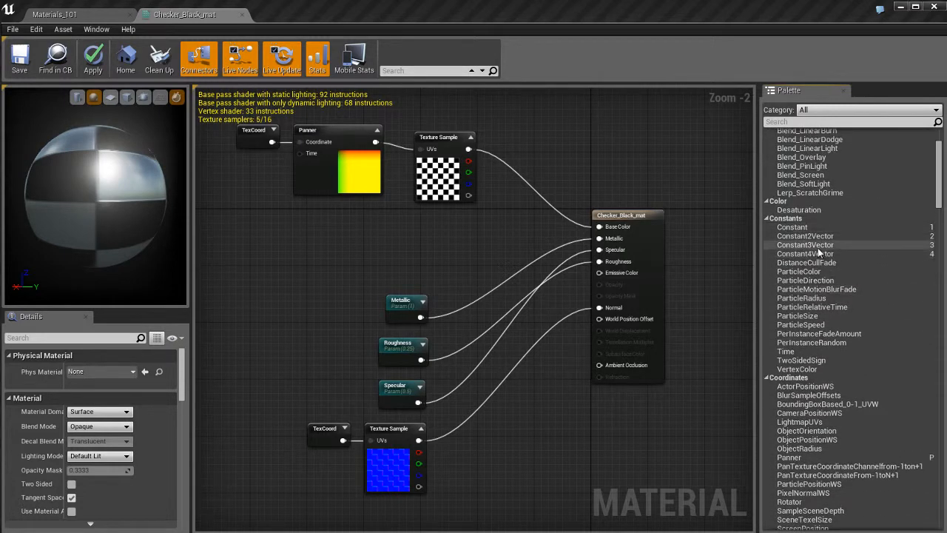
left_click(818, 245)
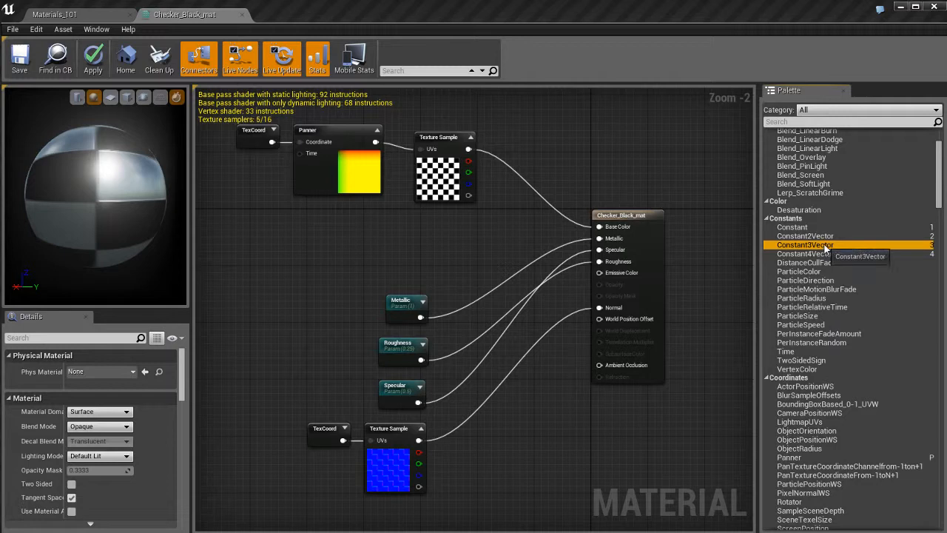
left_click_drag(826, 248, 338, 238)
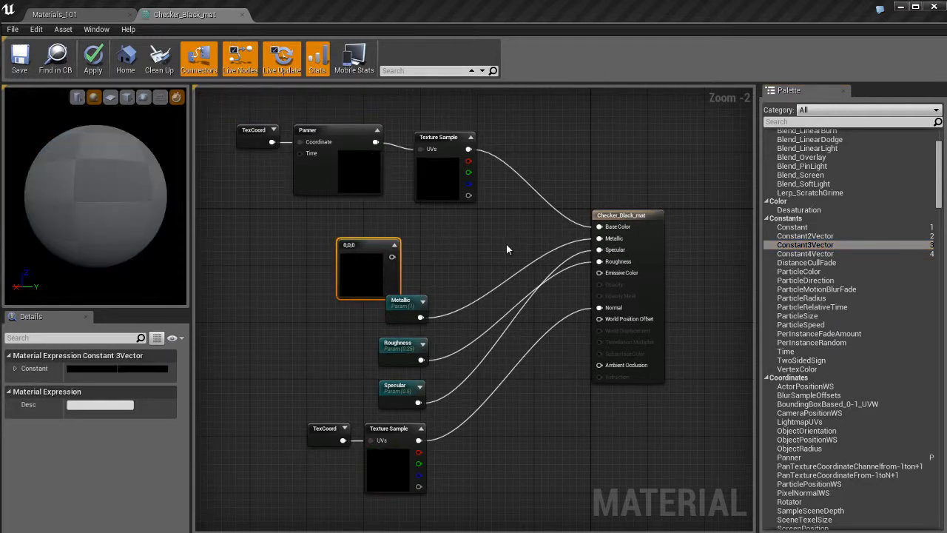
left_click_drag(817, 253, 277, 335)
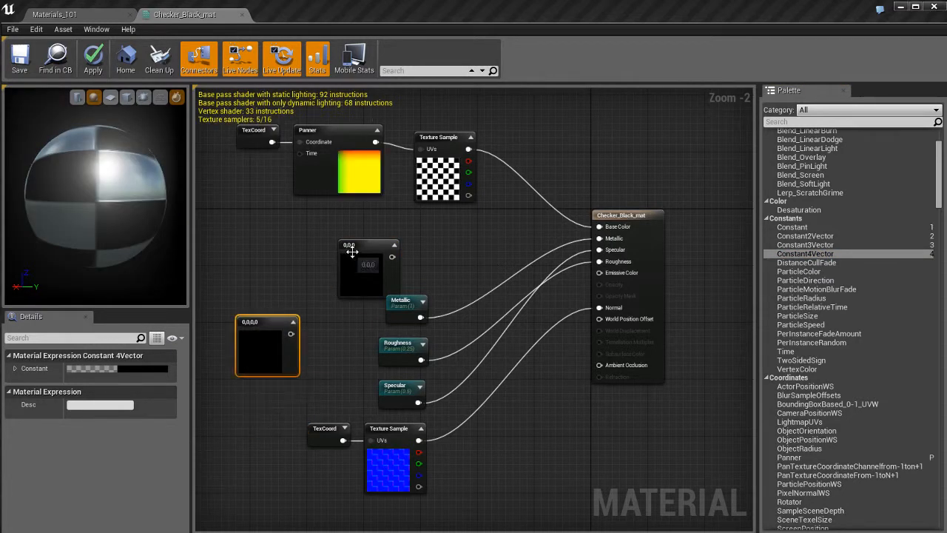
left_click_drag(347, 248, 316, 232)
Delete the Constant4Vector and Constant3Vector nodes from the material graph
left_click(256, 370)
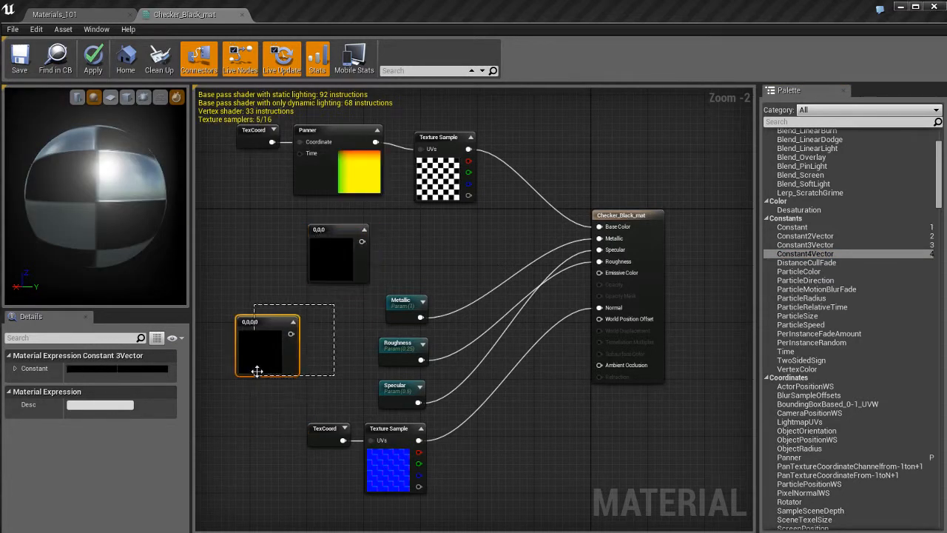
left_click(312, 337)
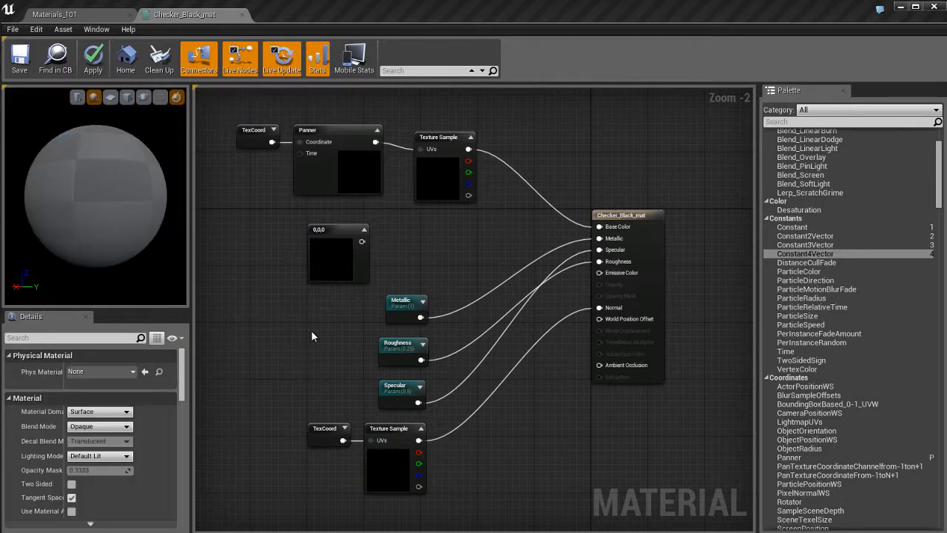
left_click(336, 230)
key("Delete")
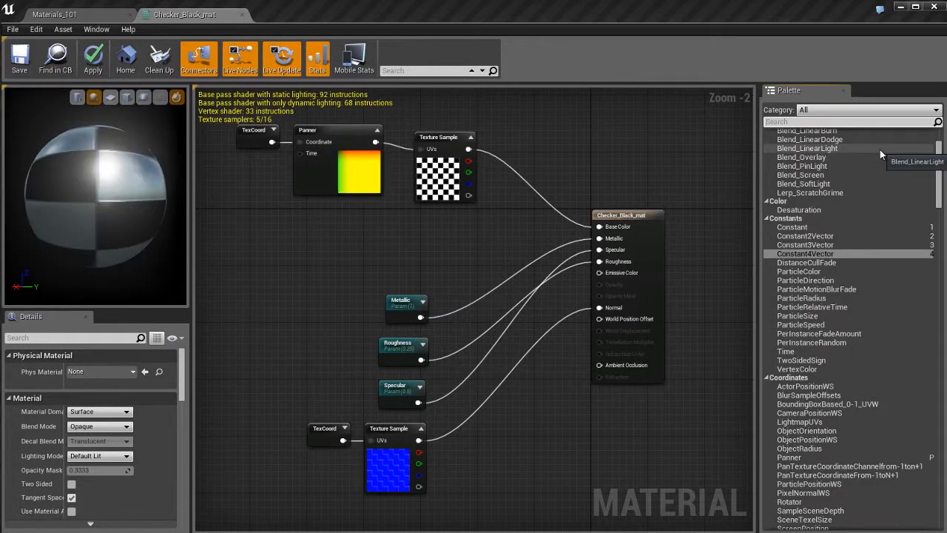
Search the available nodes for "fresn" and add a Fresnel node to the graph below the Panner
type("fresn")
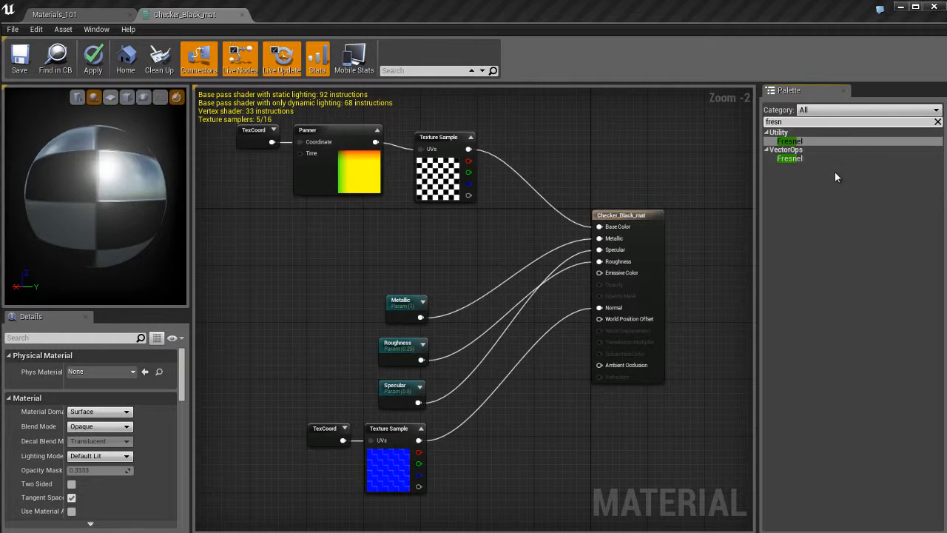
left_click(796, 141)
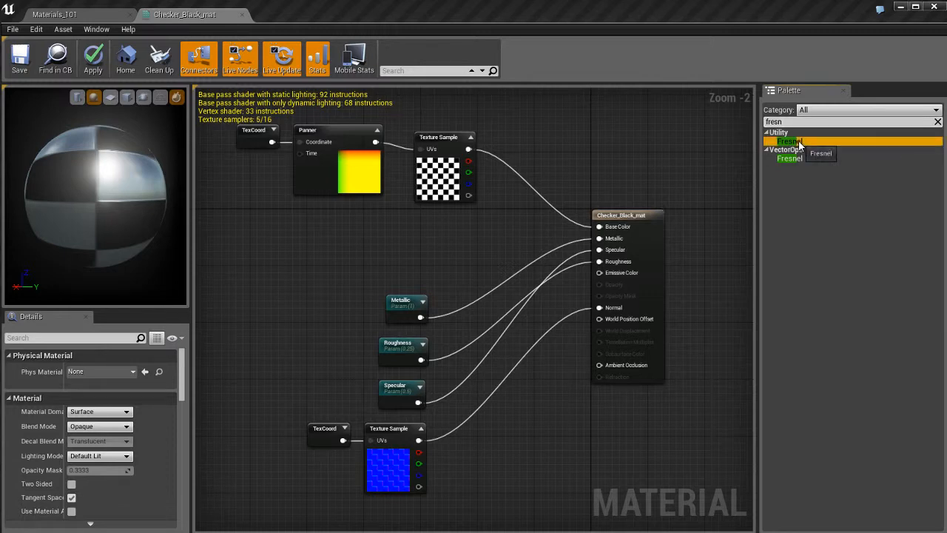
left_click_drag(800, 146, 333, 237)
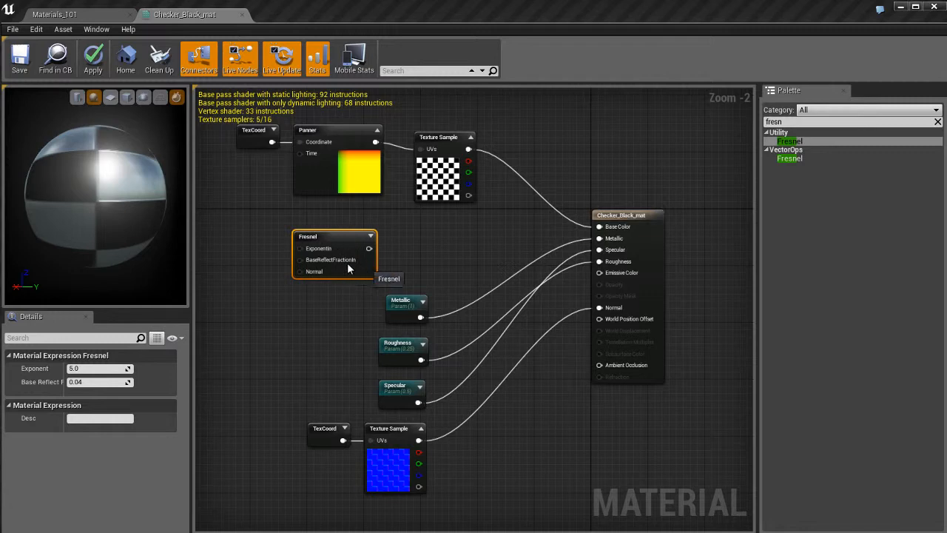
Delete the Fresnel node from the graph and clear the node search
scroll(428, 239, "up", 2)
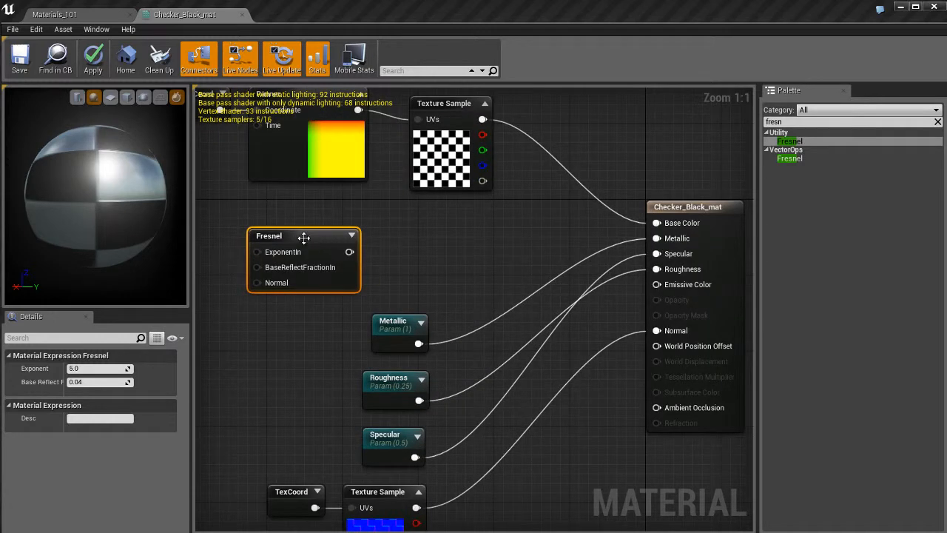
key("Delete")
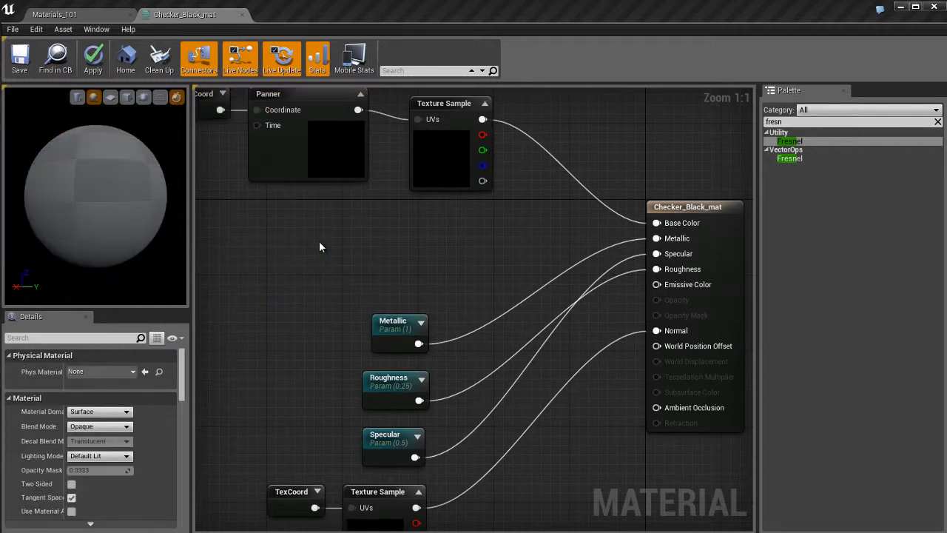
left_click(938, 122)
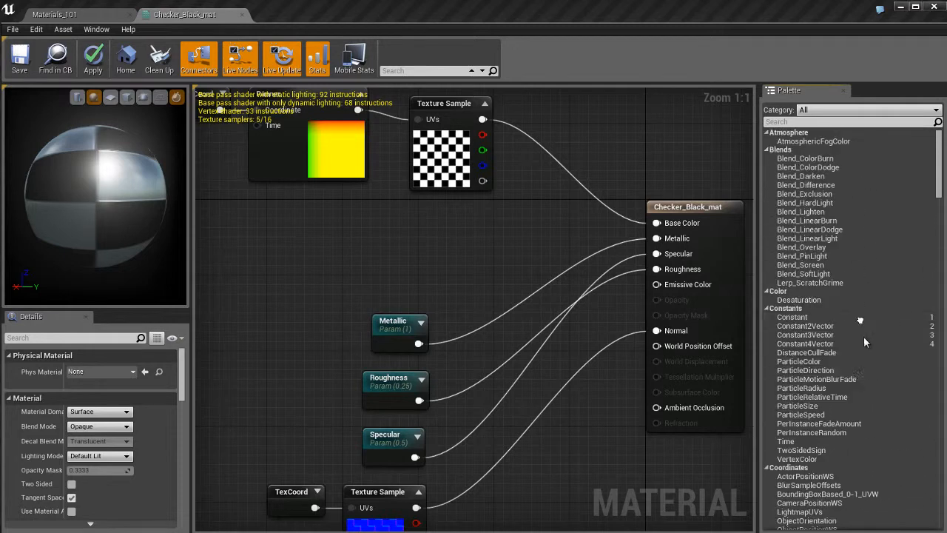
Filter the list of available nodes to Expressions and look through its entries
left_click(870, 110)
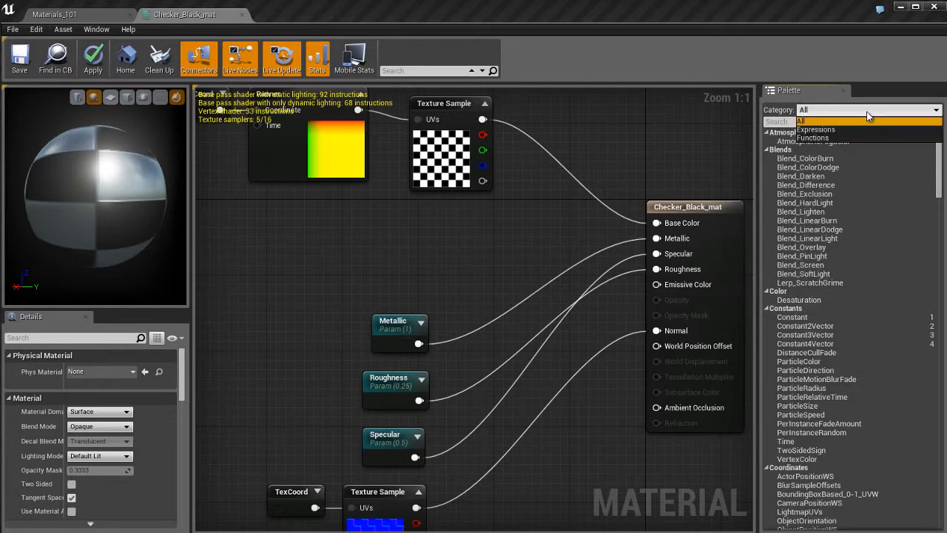
left_click(820, 130)
scroll(871, 232, "down", 20)
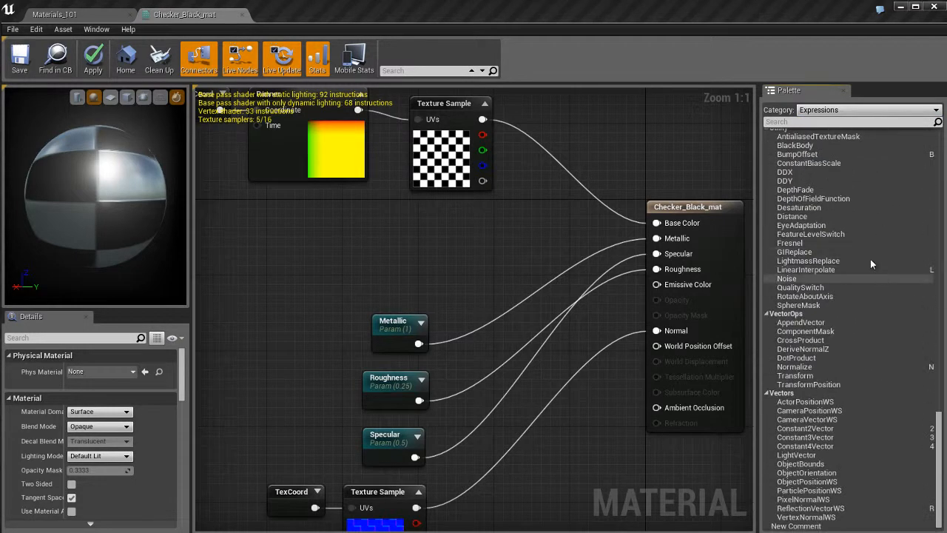
Filter the list of available nodes to Functions, look through its entries, and set the category back to All
left_click(857, 110)
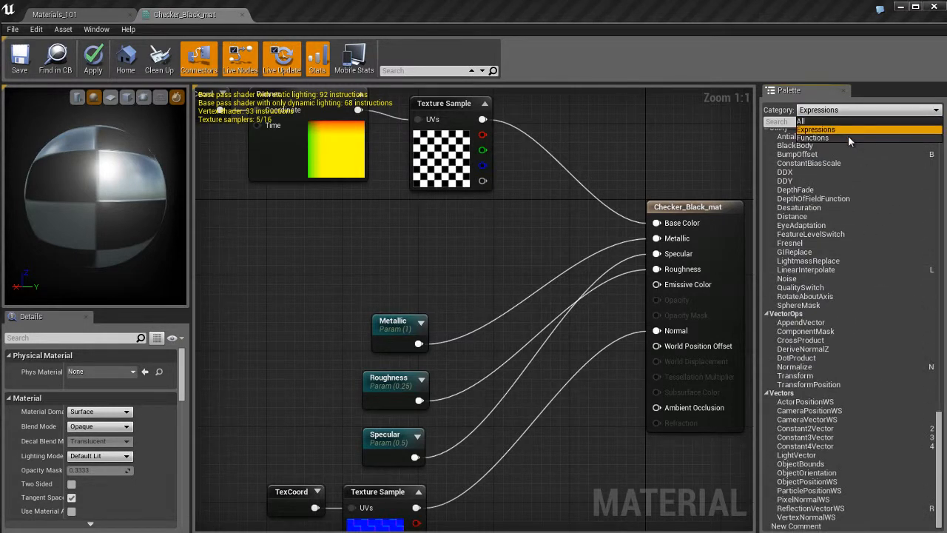
left_click(848, 135)
scroll(866, 253, "up", 15)
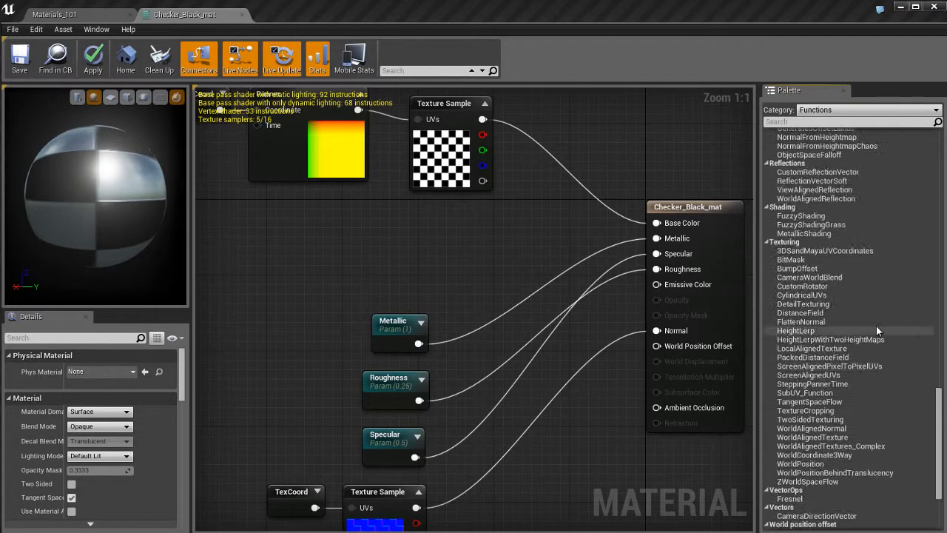
scroll(872, 266, "up", 10)
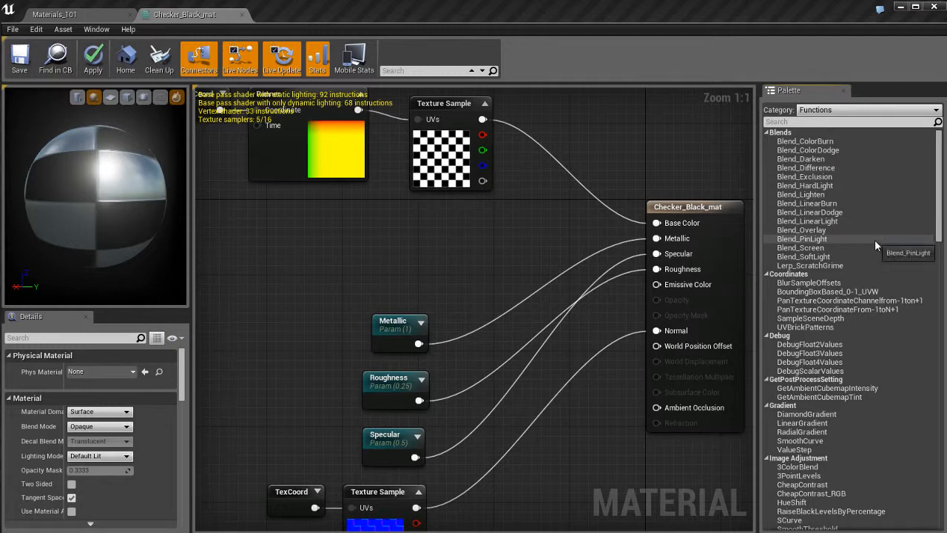
scroll(873, 254, "down", 15)
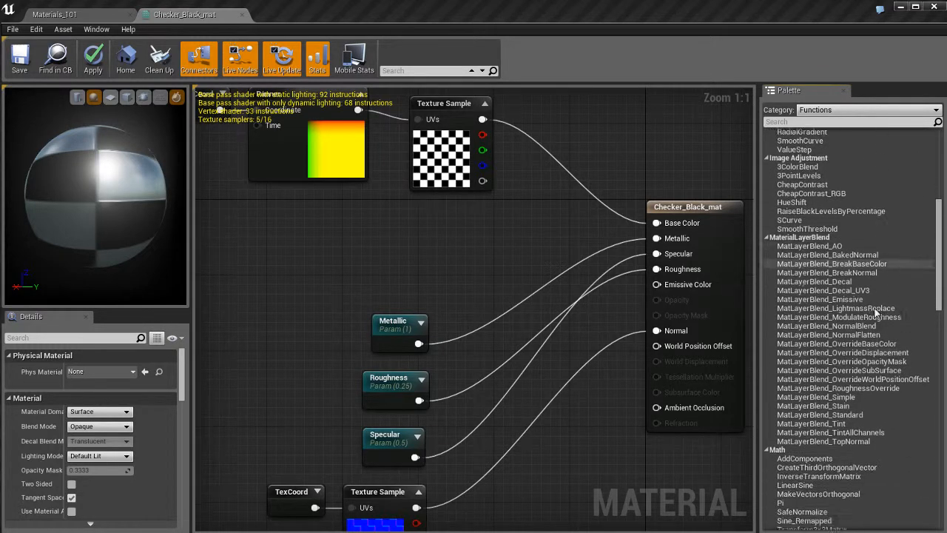
scroll(870, 271, "down", 7)
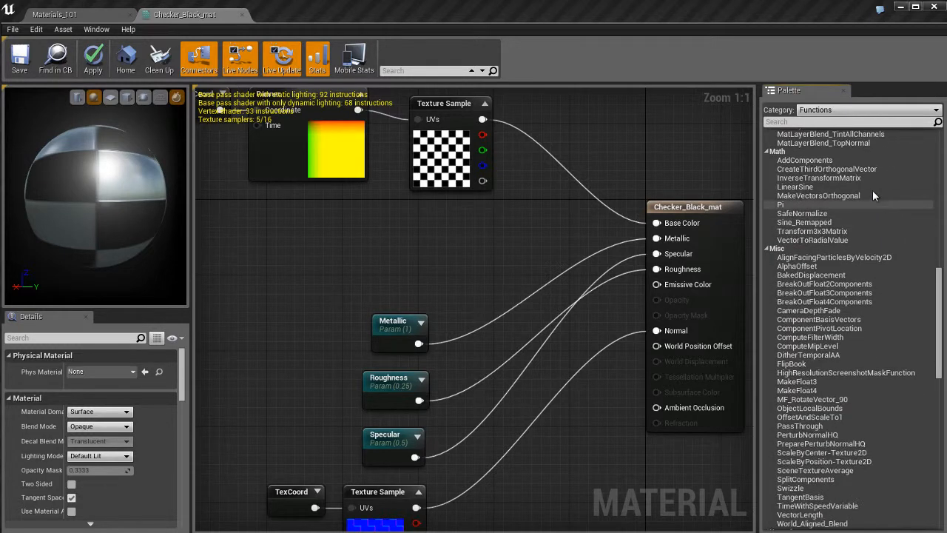
scroll(872, 252, "up", 3)
scroll(857, 331, "up", 10)
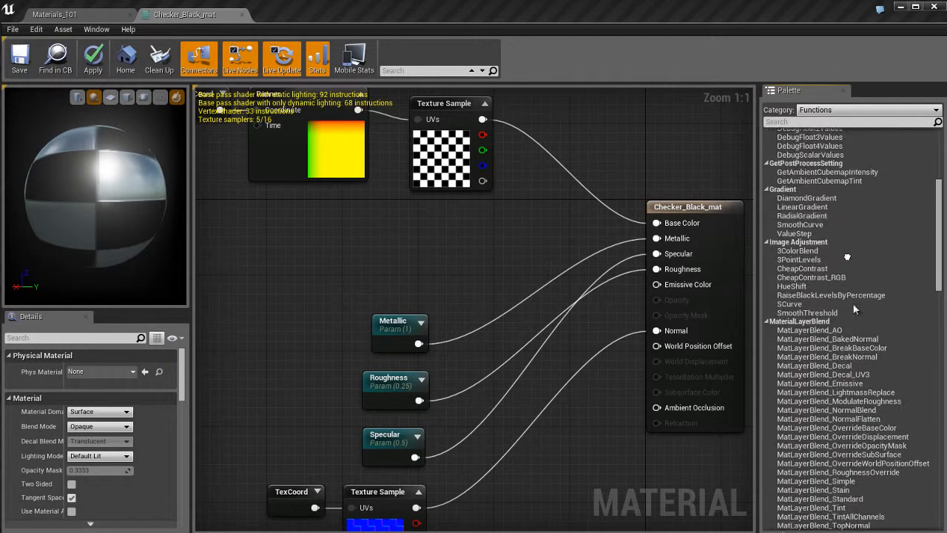
left_click(851, 110)
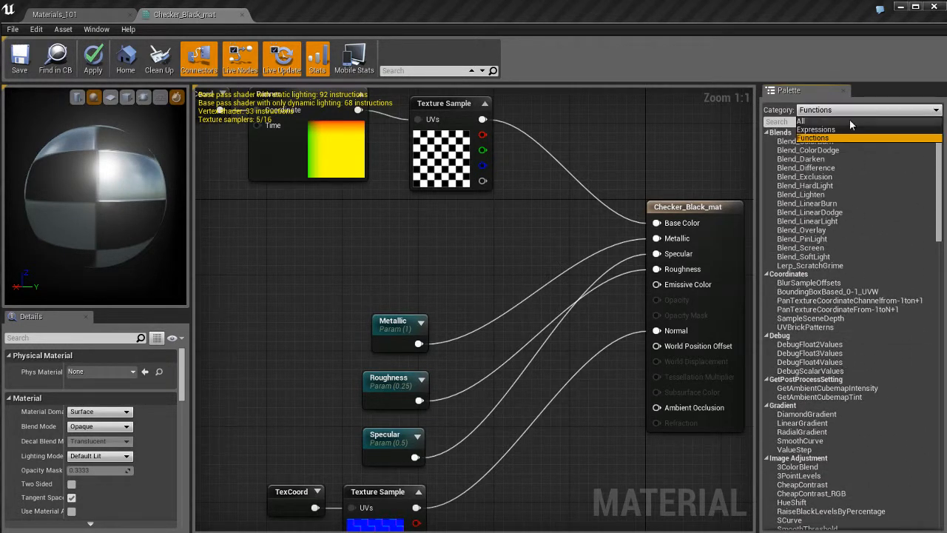
left_click(850, 120)
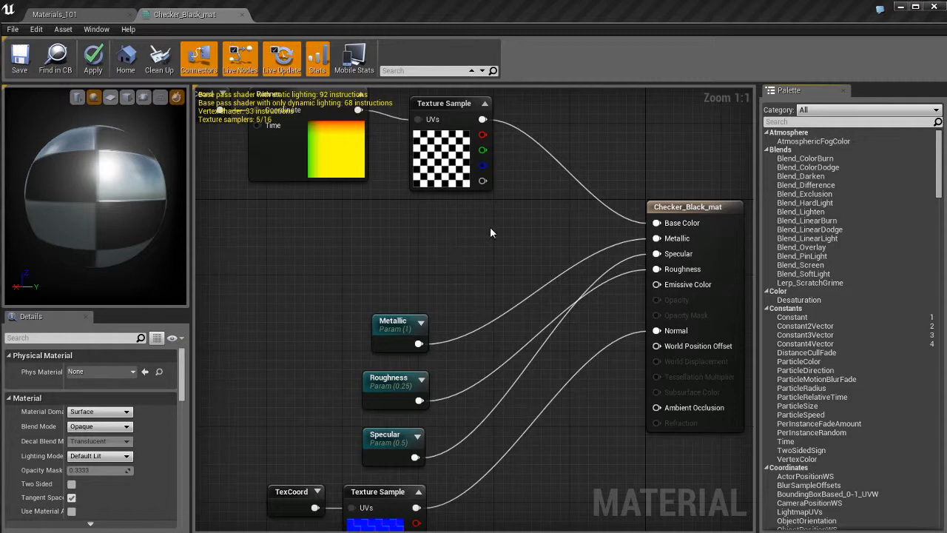
Browse the node categories offered directly inside the graph, comparing them with the palette, and dismiss the list
right_click(448, 237)
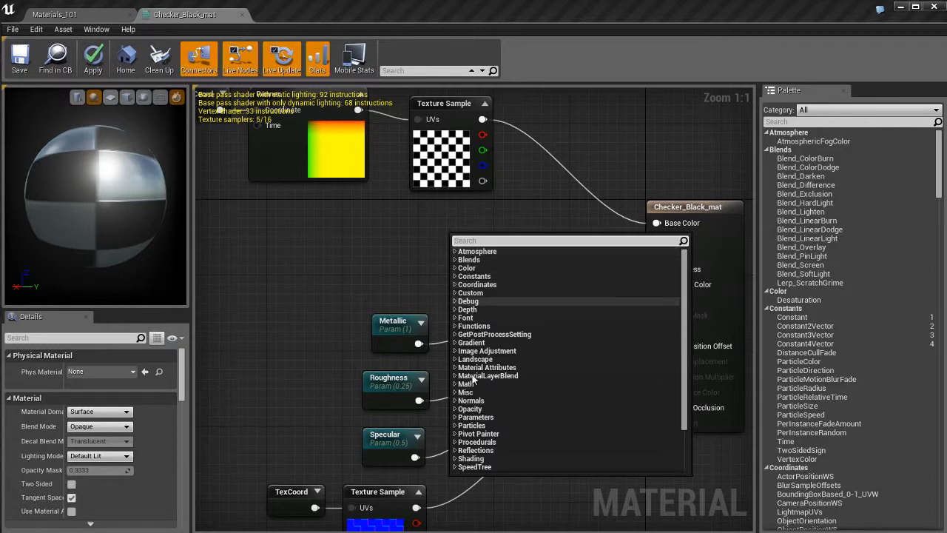
scroll(482, 376, "down", 3)
scroll(481, 356, "up", 3)
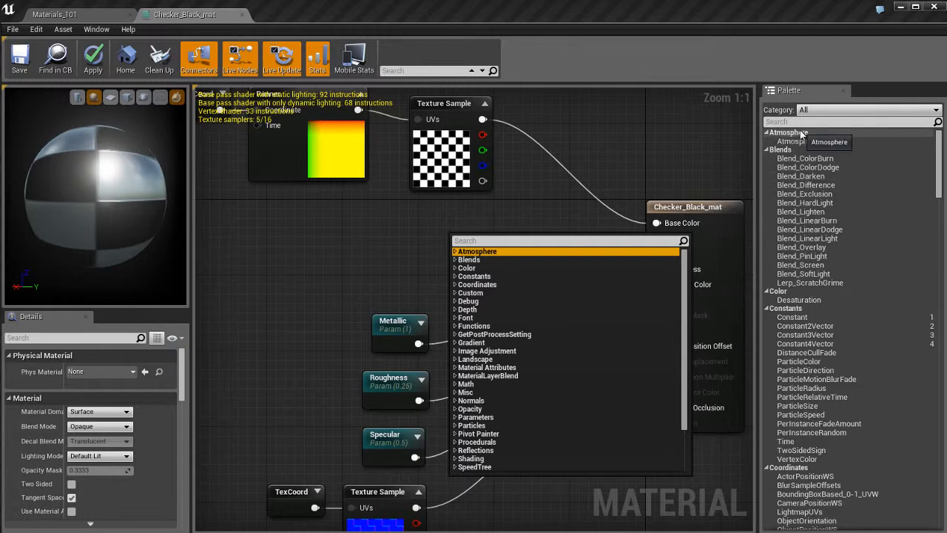
left_click(533, 259)
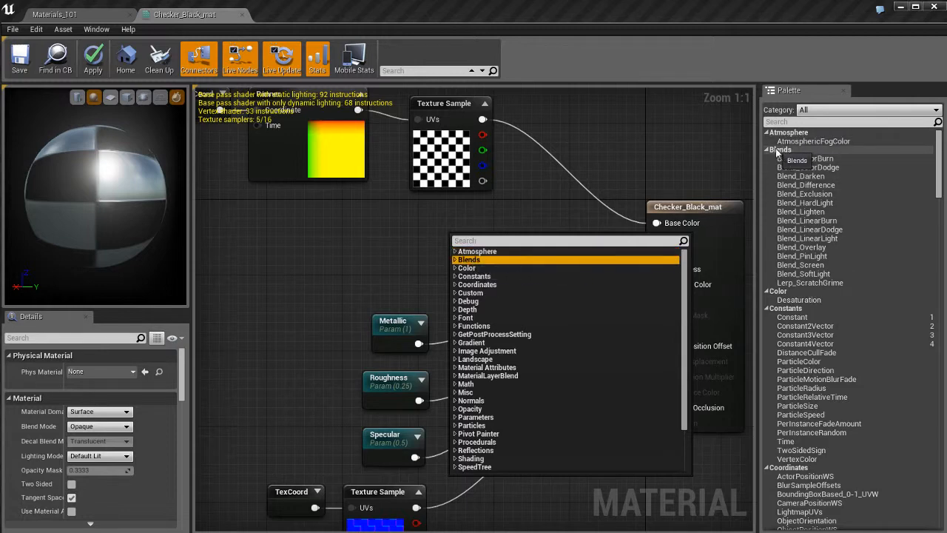
left_click(467, 268)
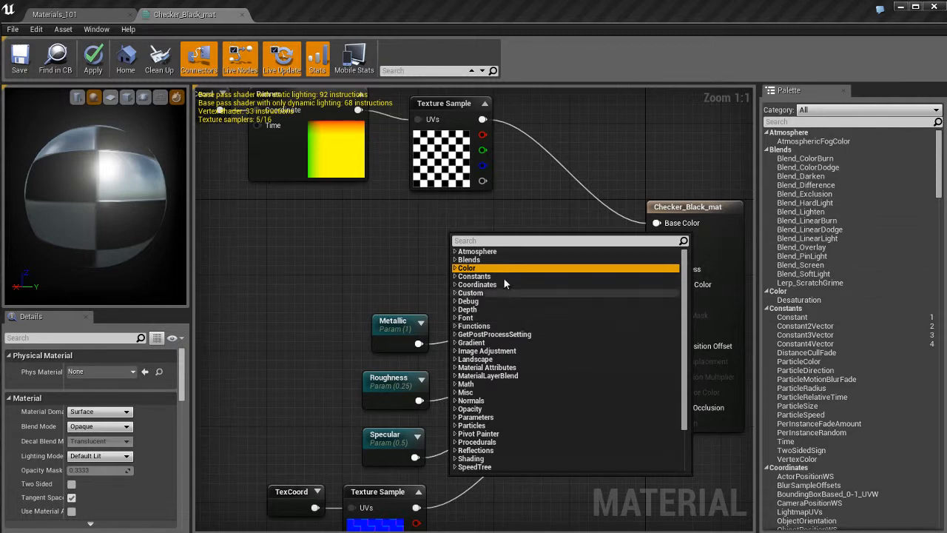
right_click(390, 234)
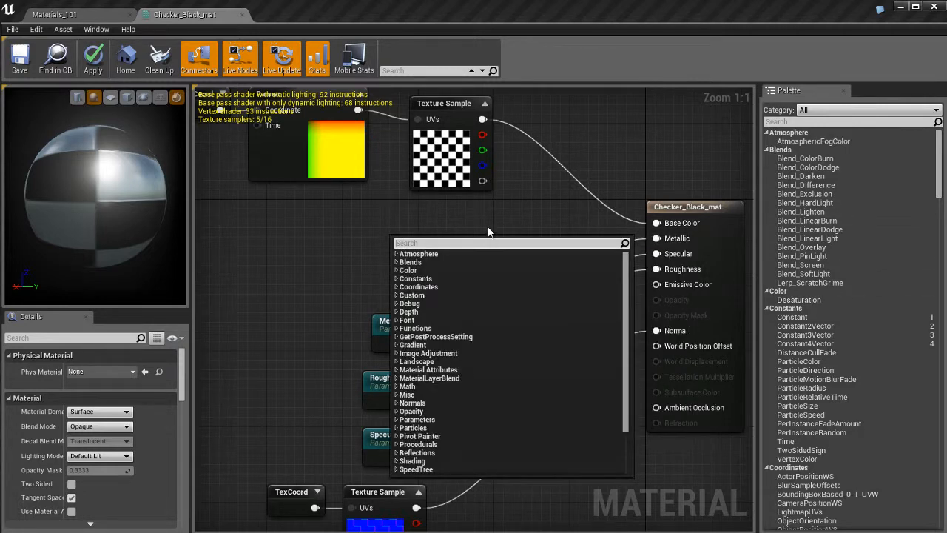
left_click(489, 229)
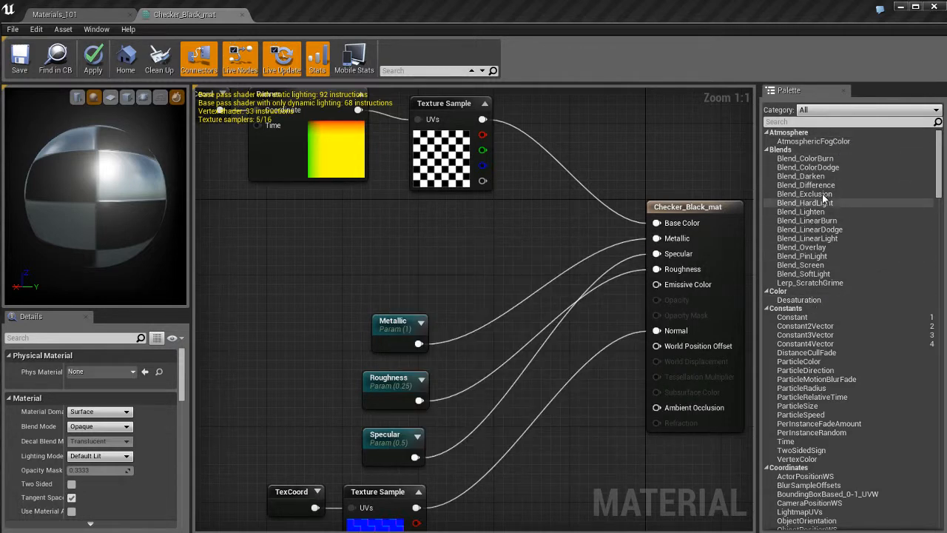
Add a Desaturation node from the Color category below the checker Texture Sample, and delete it again
right_click(460, 223)
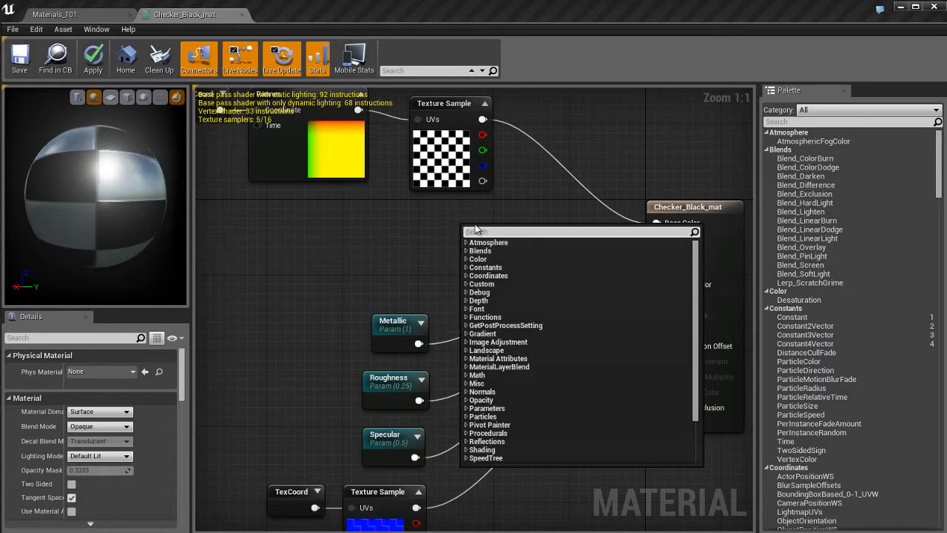
left_click(480, 259)
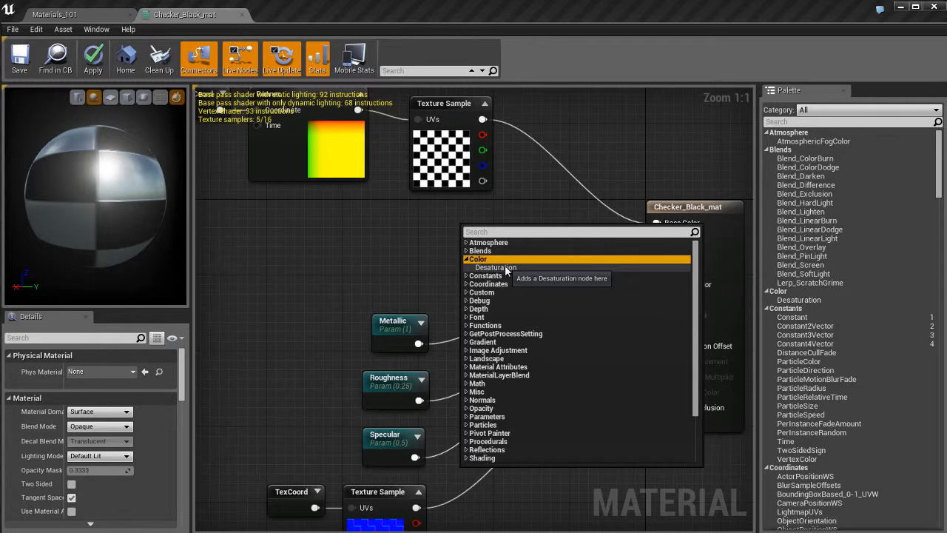
left_click(505, 267)
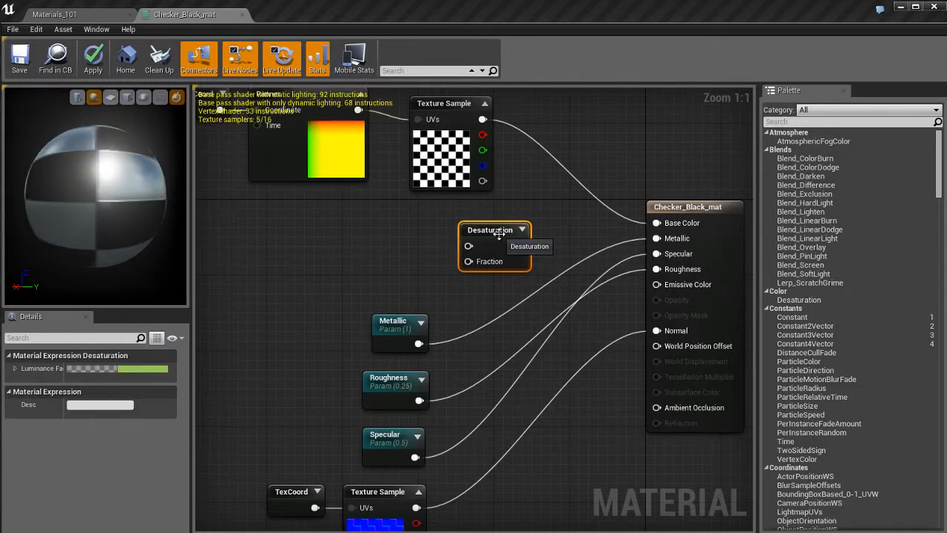
key("Delete")
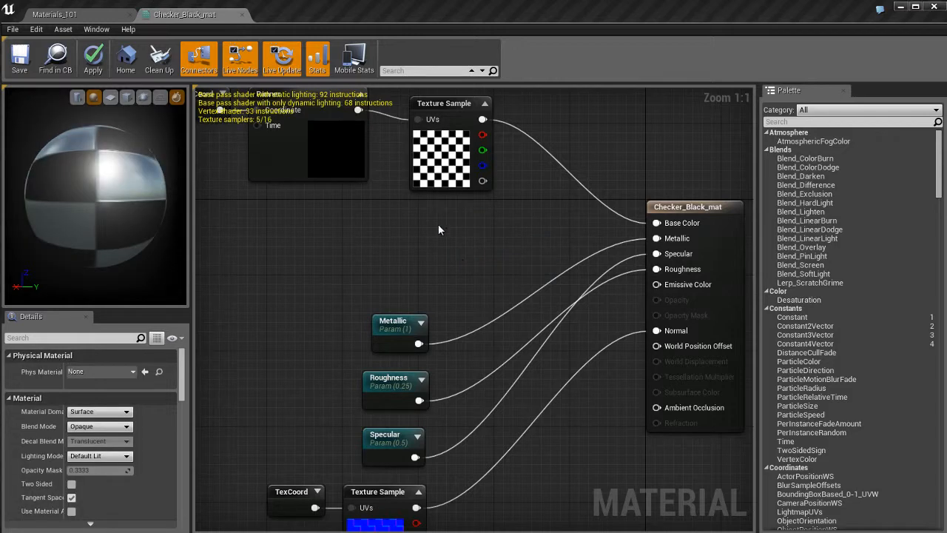
Search for "fresn" from within the graph, add the Utility Fresnel node above Metallic, and delete it again
right_click(439, 224)
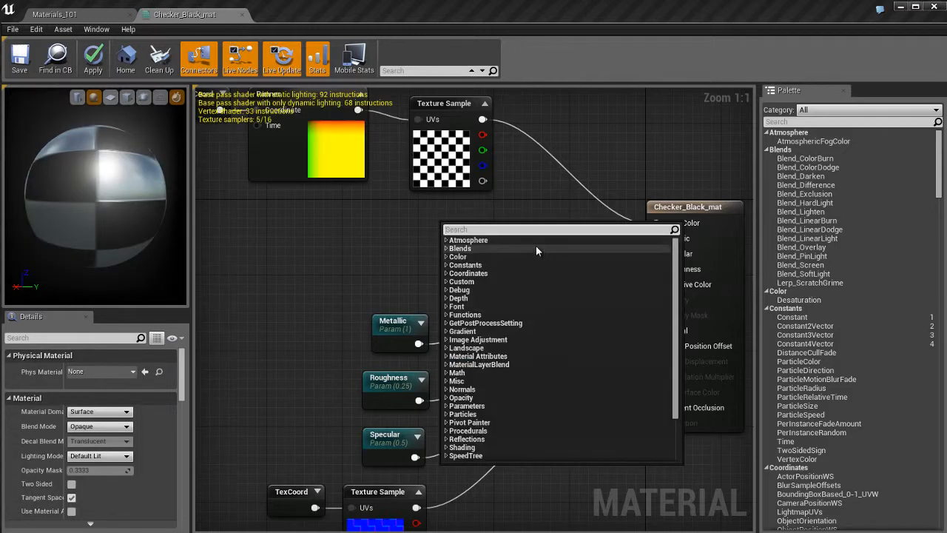
type("fresn")
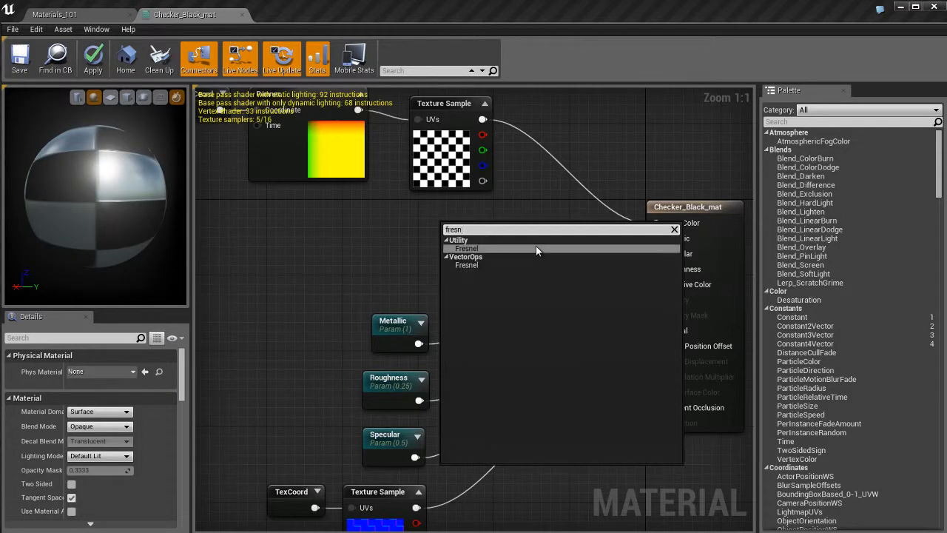
left_click(467, 249)
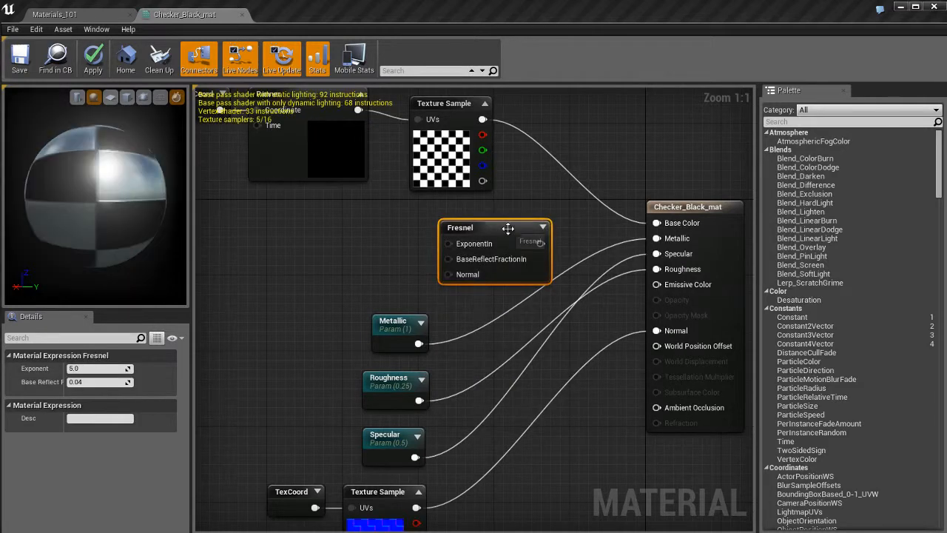
left_click_drag(514, 228, 454, 228)
key("Delete")
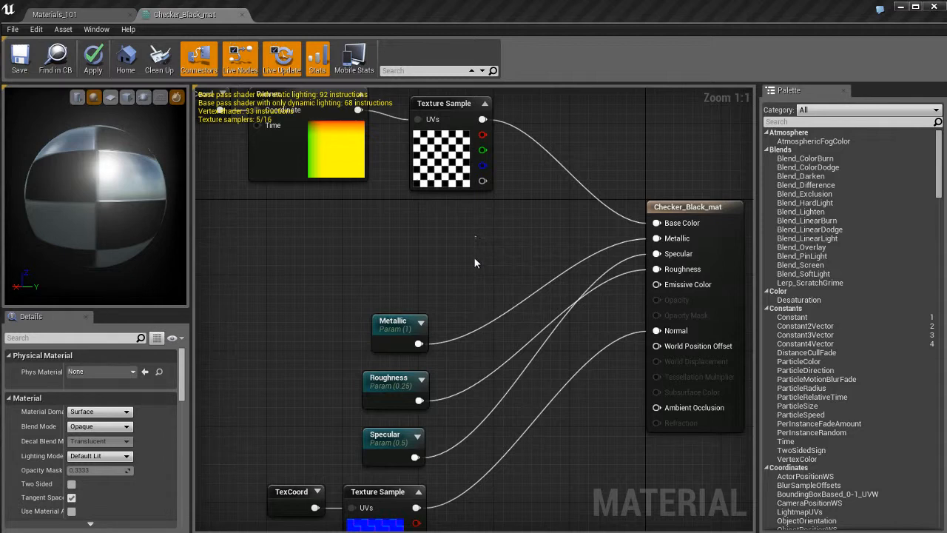
Add a Panner node below the Checker_Black_mat node, and a TexCoord and a Texture Sample node above the Metallic parameter
right_click_drag(556, 465, 536, 377)
mouse_move(533, 433)
right_mouse_down()
mouse_move(528, 373)
mouse_move(533, 447)
mouse_move(526, 422)
right_mouse_up()
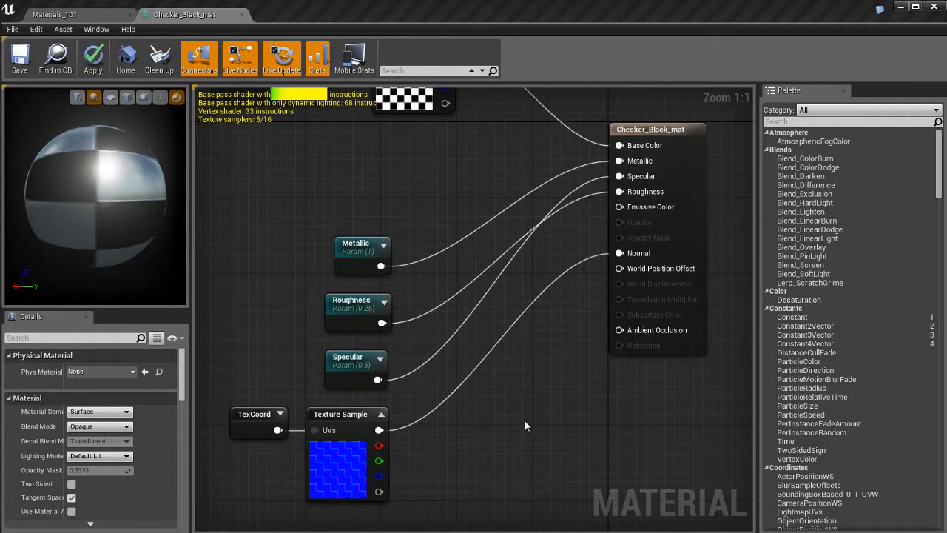
left_click(537, 387)
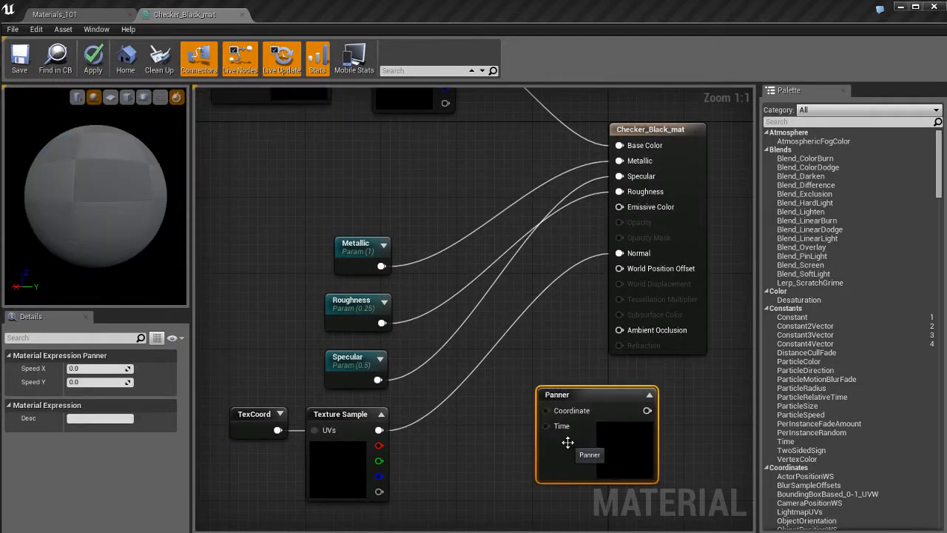
left_click(397, 159)
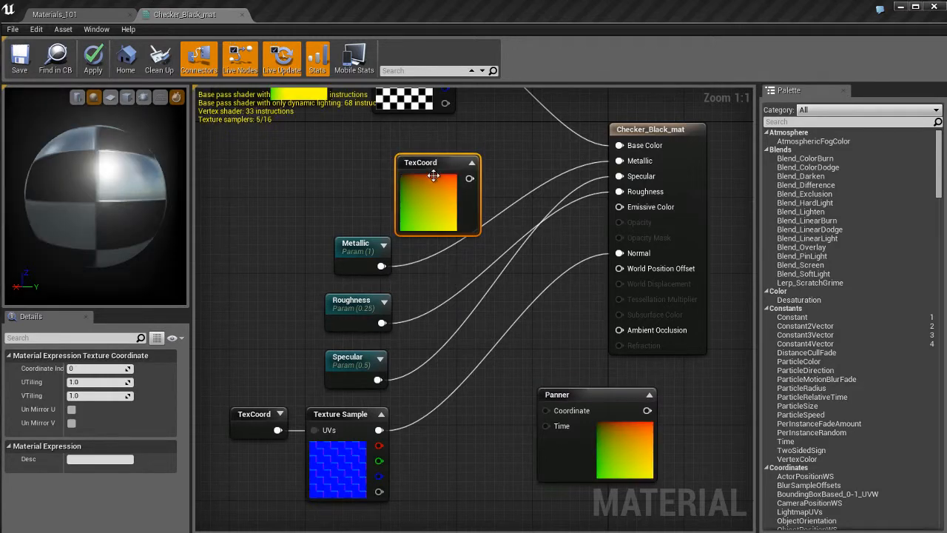
left_click_drag(434, 174, 267, 159)
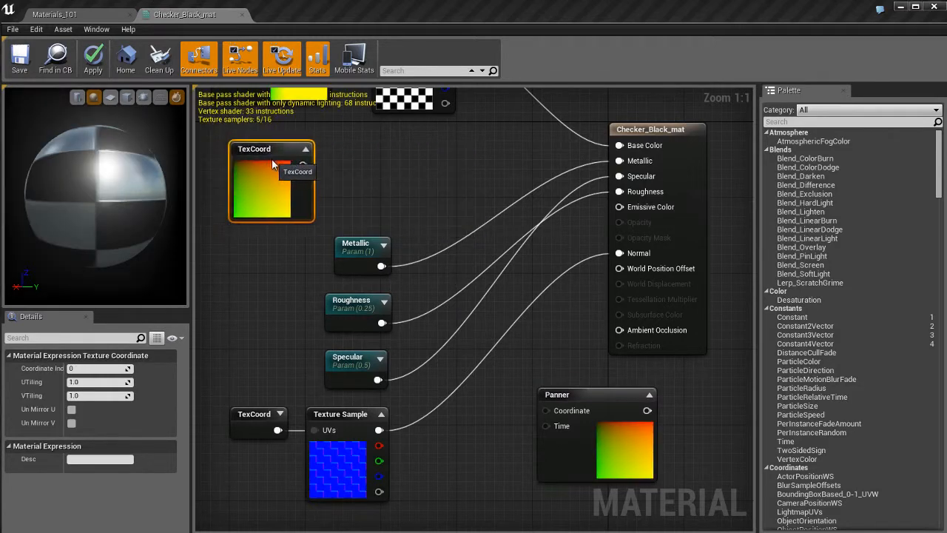
left_click(440, 165)
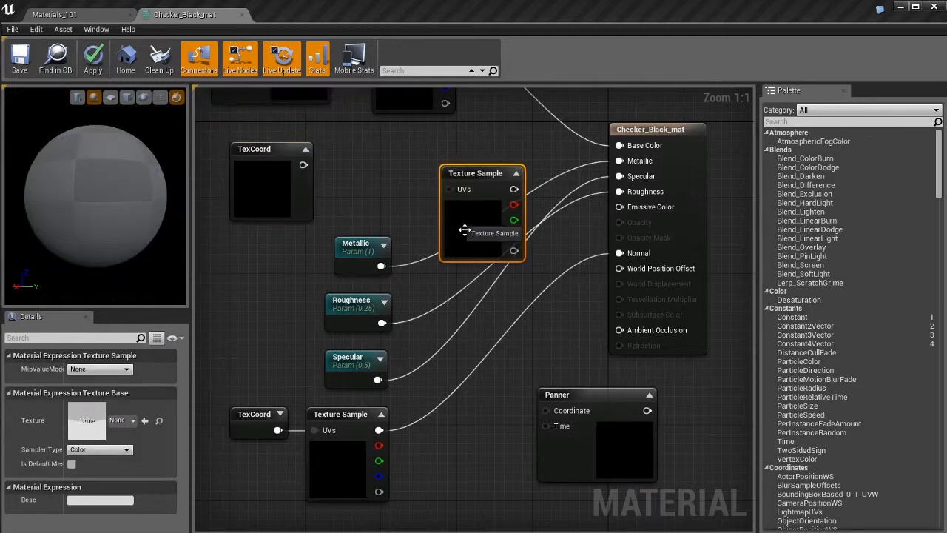
left_click_drag(471, 177, 443, 152)
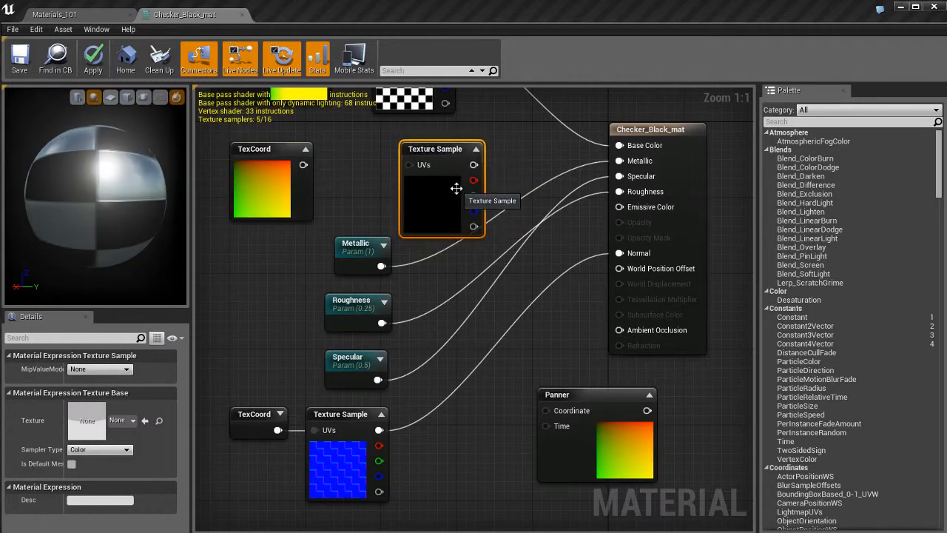
Delete the unconnected Texture Sample, TexCoord and Panner nodes from the graph
key("Delete")
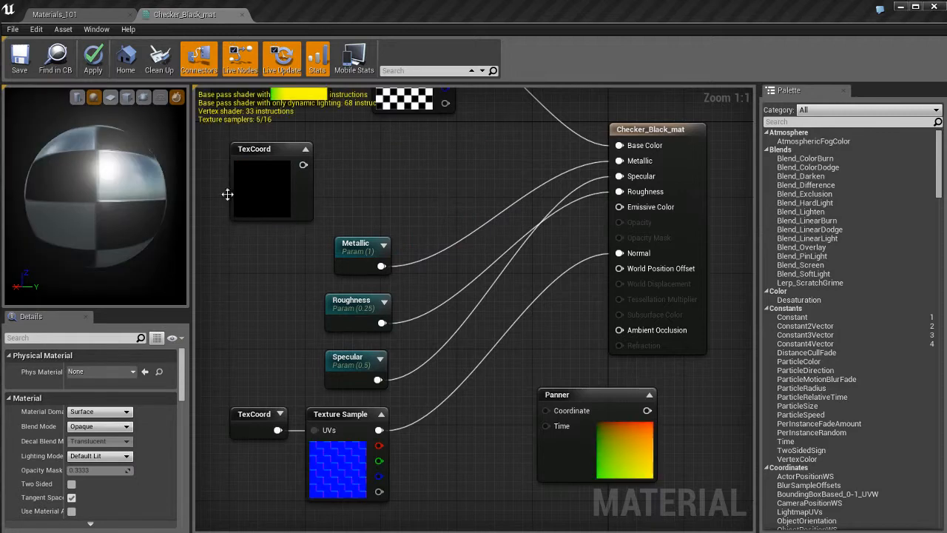
left_click(236, 194)
left_click(600, 431, "ctrl")
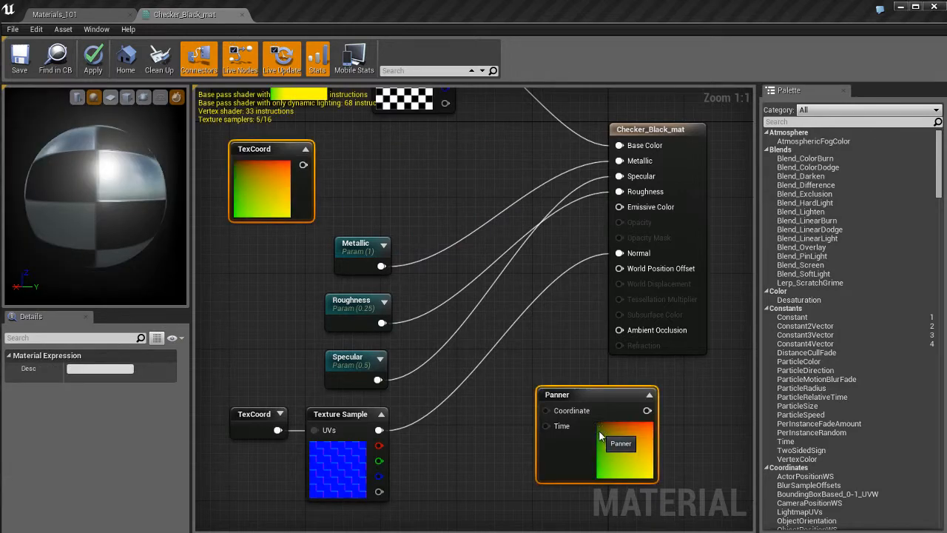
key("Delete")
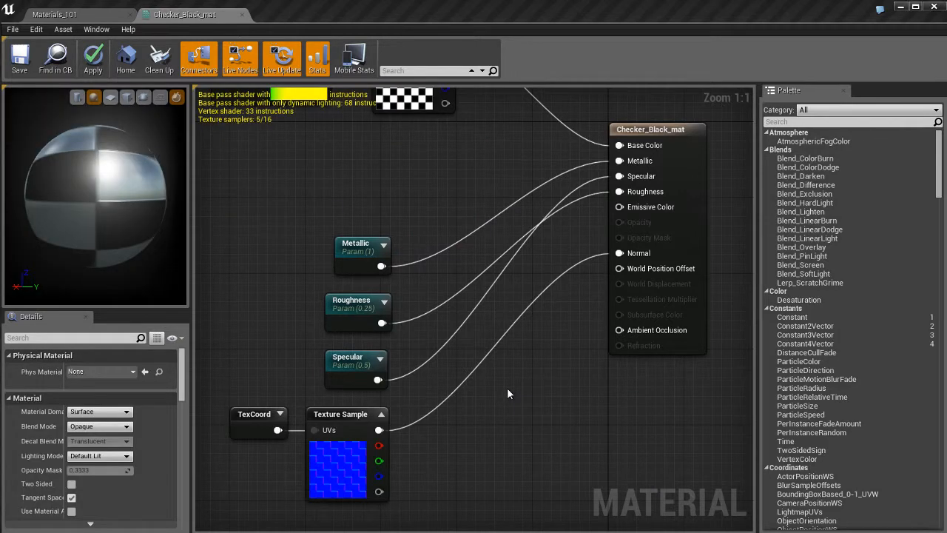
Add an Add, a Multiply and an unnamed scalar parameter node below the Checker_Black_mat node, and delete all three
left_click(507, 387)
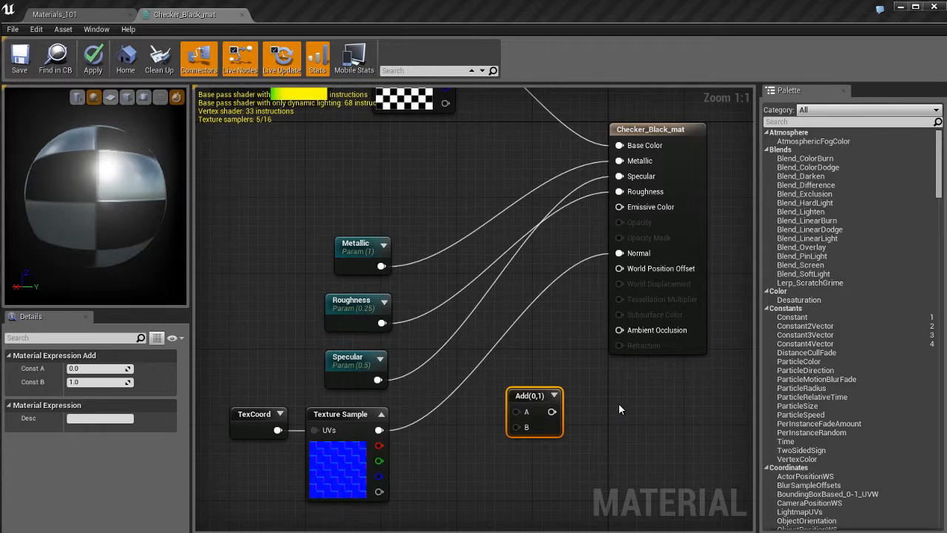
left_click(620, 409)
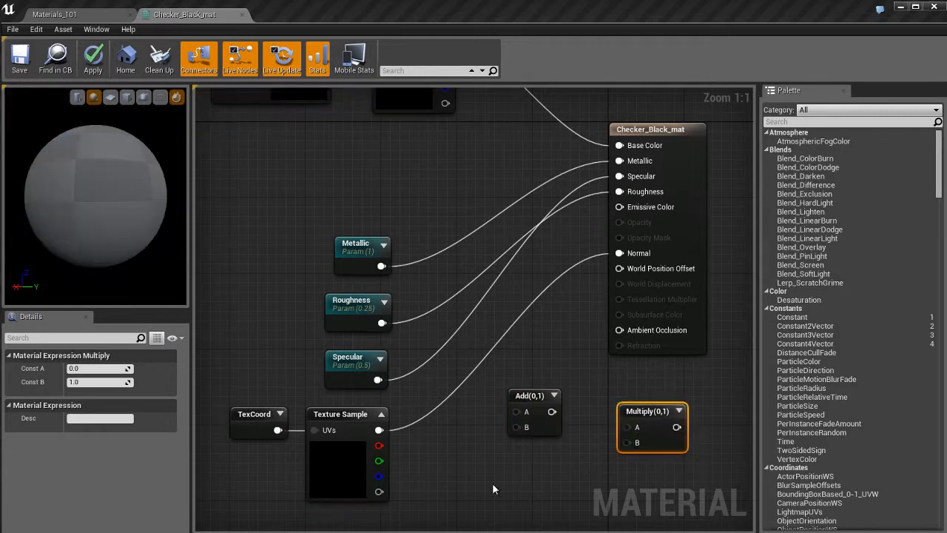
left_click(466, 466)
type("ssssssssssssssssss")
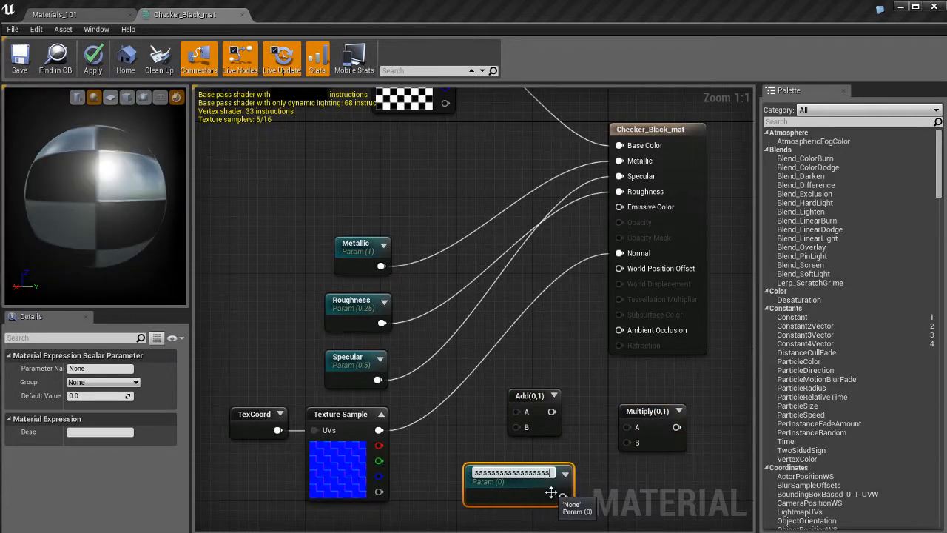
key("ctrl+a")
key("BackSpace")
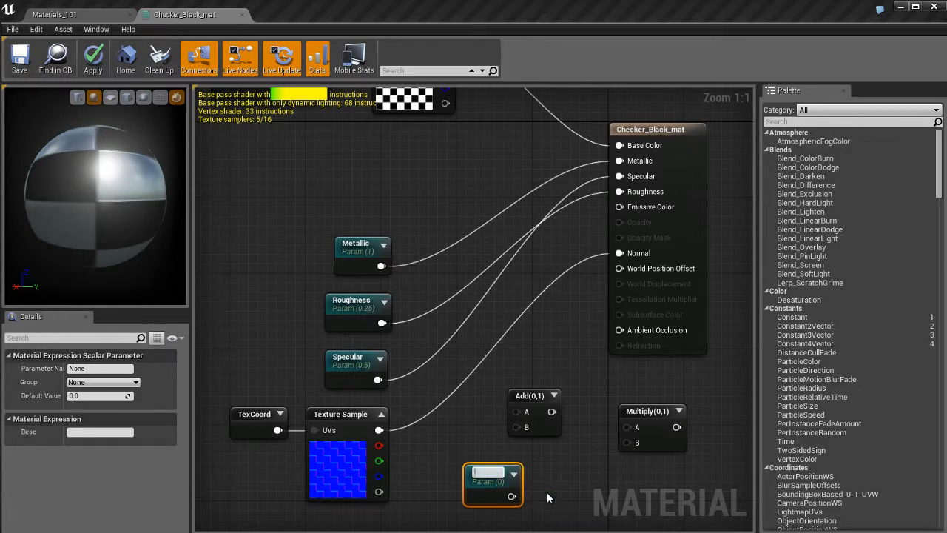
key("Return")
left_click_drag(477, 413, 646, 484)
key("Delete")
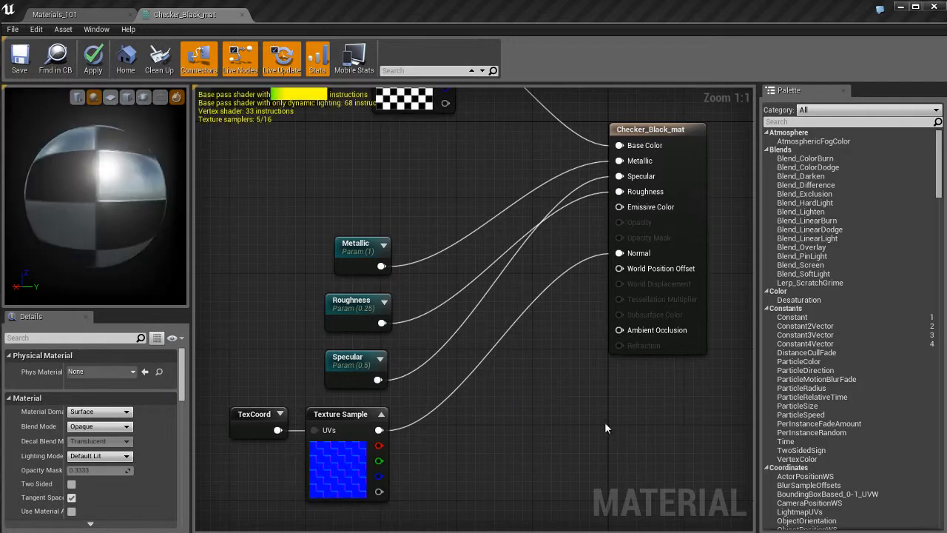
Add Constant, Constant2Vector, Constant3Vector and Constant4Vector nodes below the Checker_Black_mat node, and delete all four
left_click(539, 377)
left_click(486, 433)
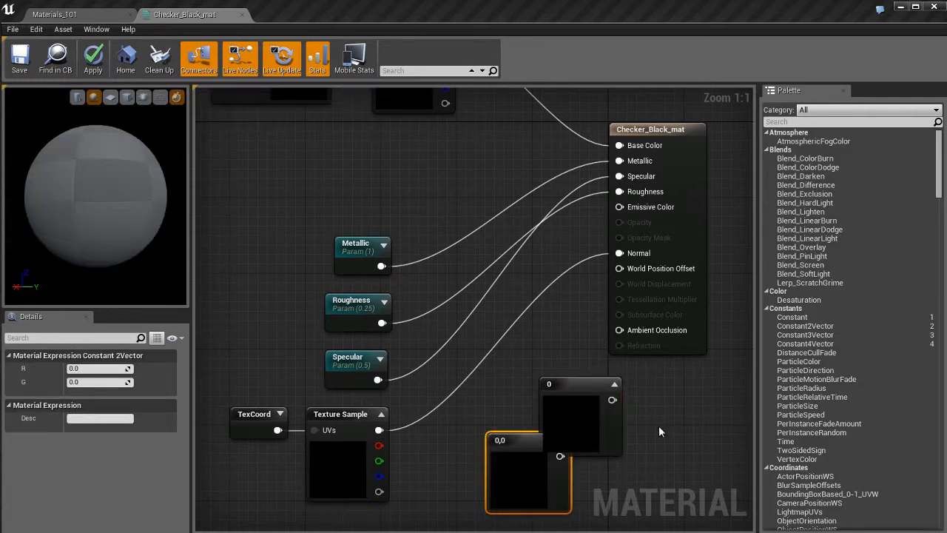
left_click(667, 413)
left_click(651, 395)
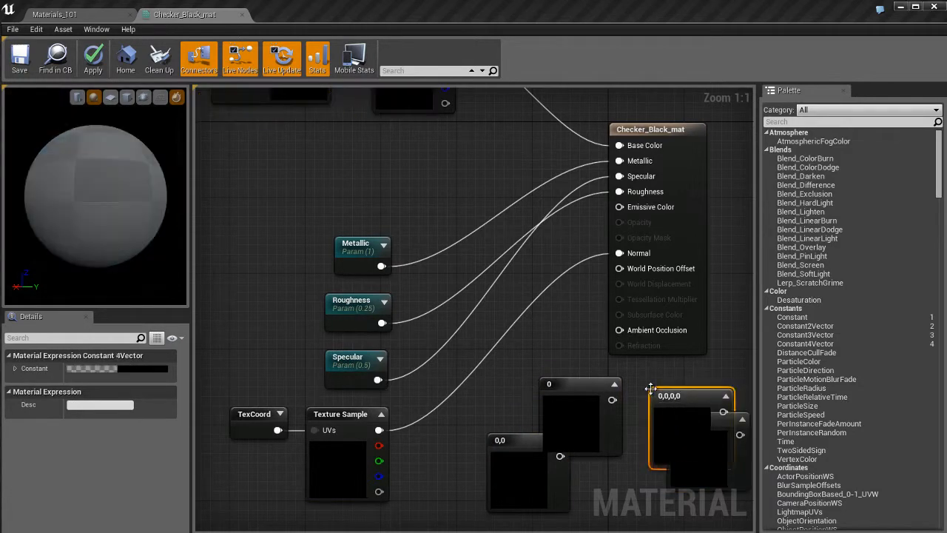
left_click_drag(510, 403, 707, 476)
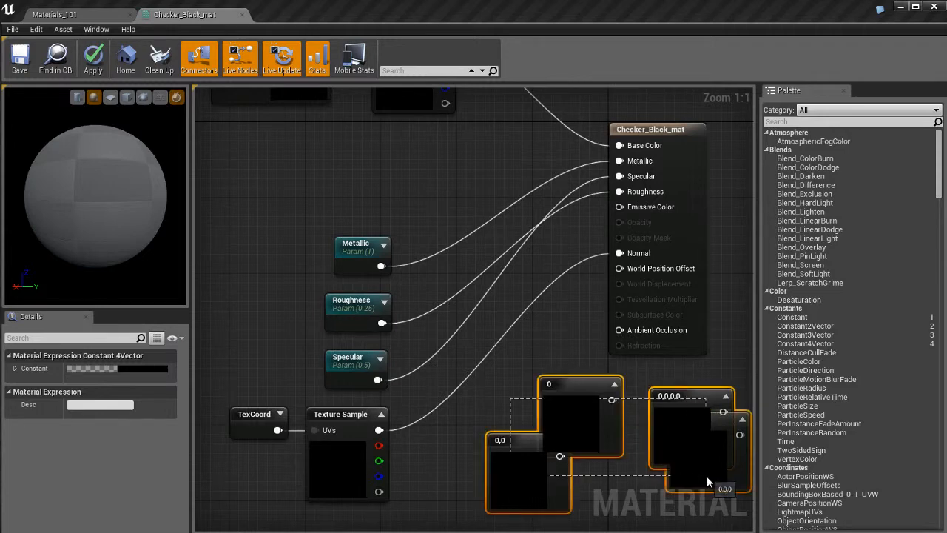
key("Delete")
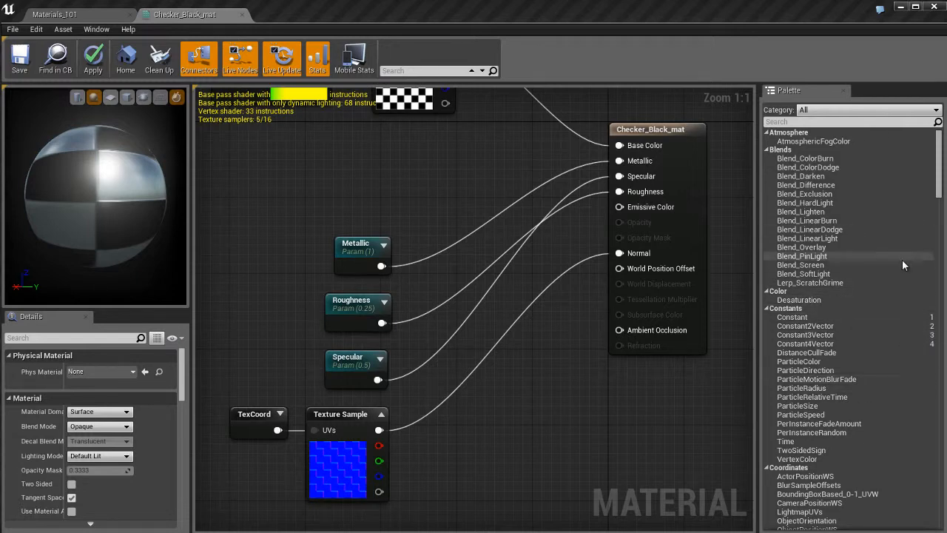
Review the shortcuts listed for Constant, Constant2Vector, Constant3Vector and Constant4Vector in the palette's Constants category
left_click(827, 318)
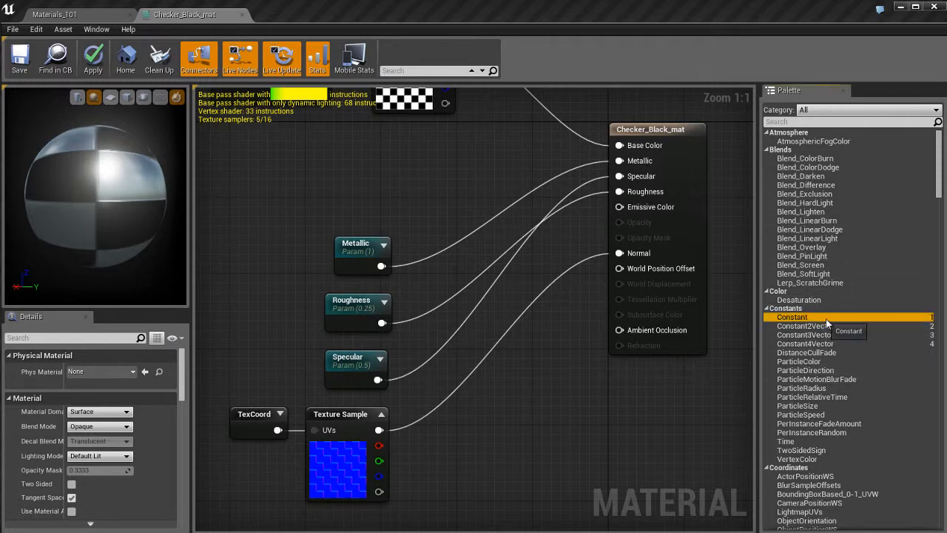
left_click(932, 329)
left_click(932, 337)
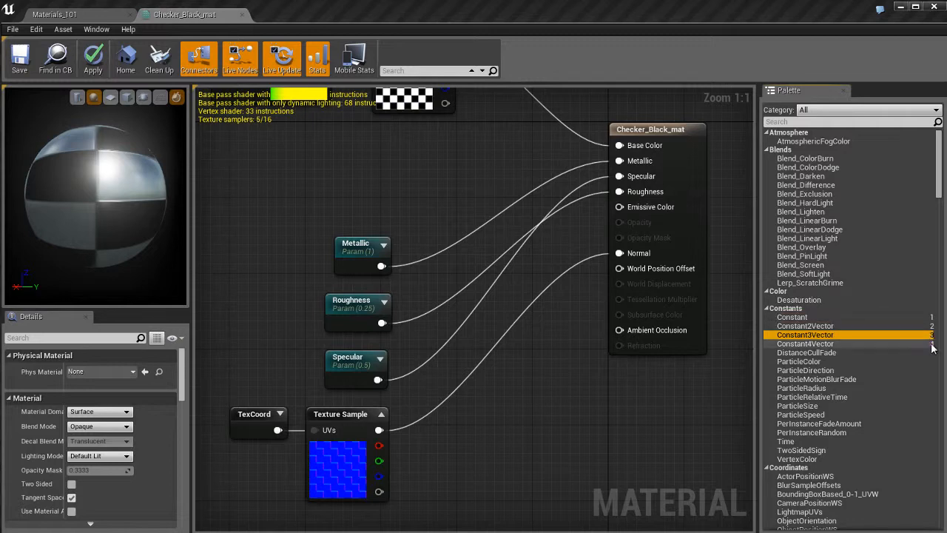
left_click(933, 345)
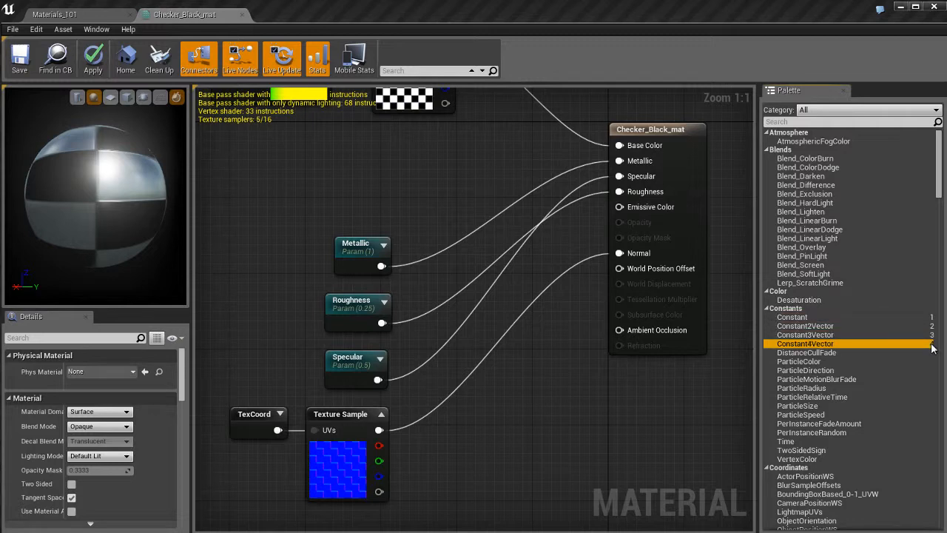
Add two Constant nodes and a Constant4Vector node to the empty area of the graph, and delete all three
left_click(880, 317)
left_click_drag(897, 315, 501, 407)
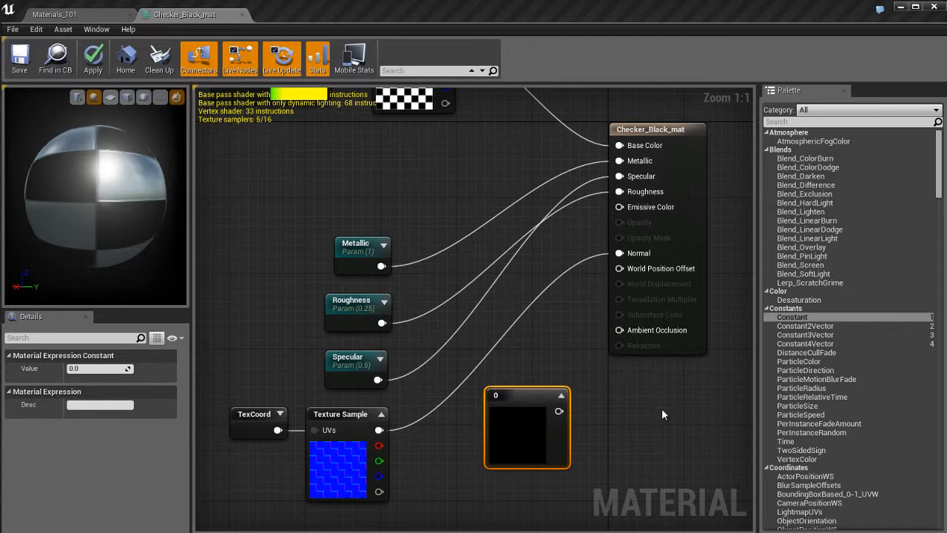
left_click(622, 396)
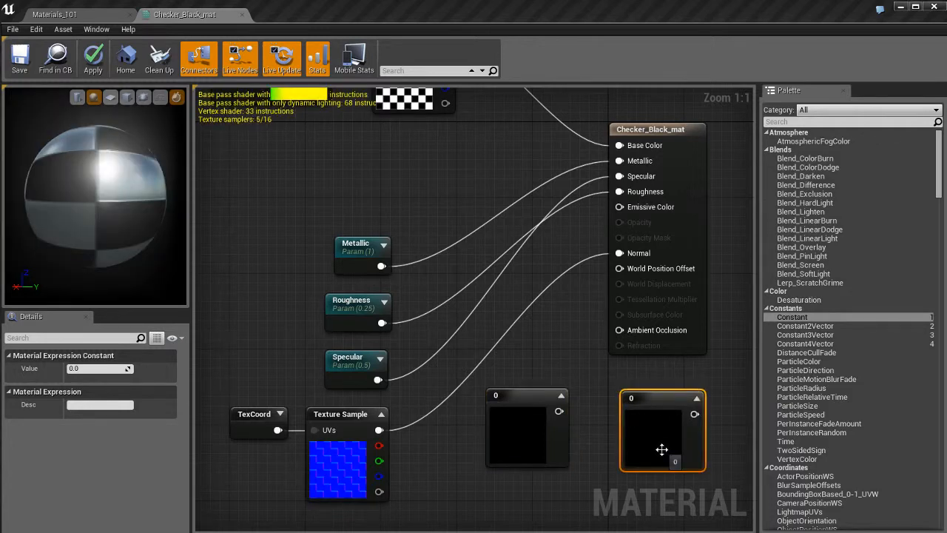
left_click(808, 345)
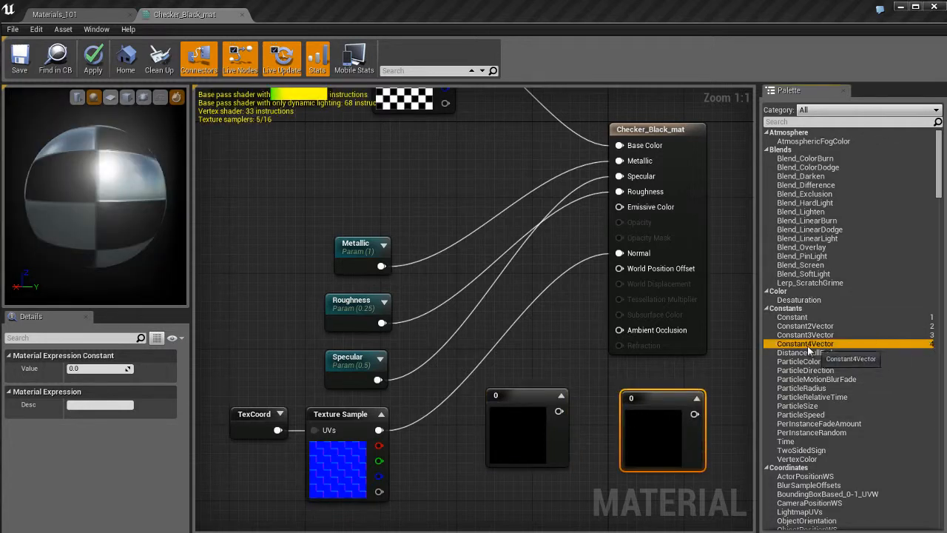
left_click(511, 300)
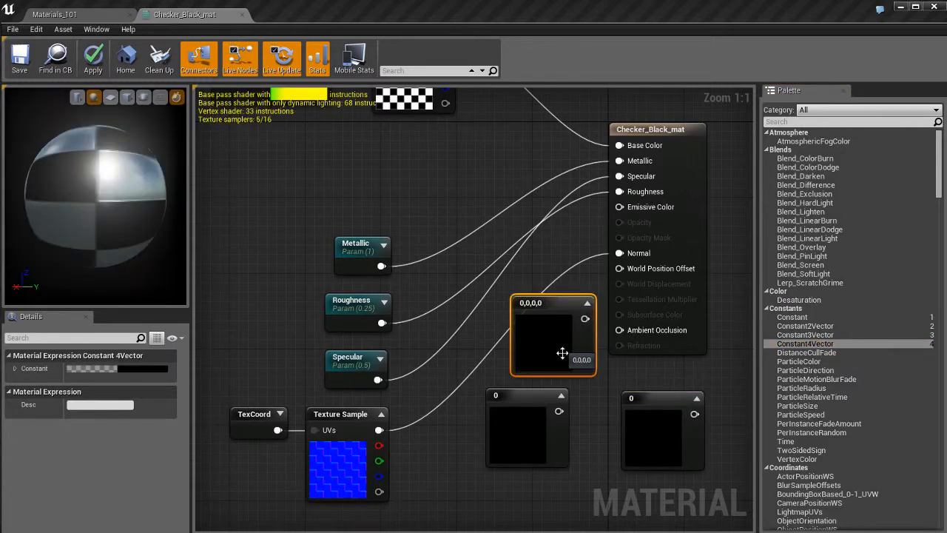
left_click_drag(673, 372, 586, 413)
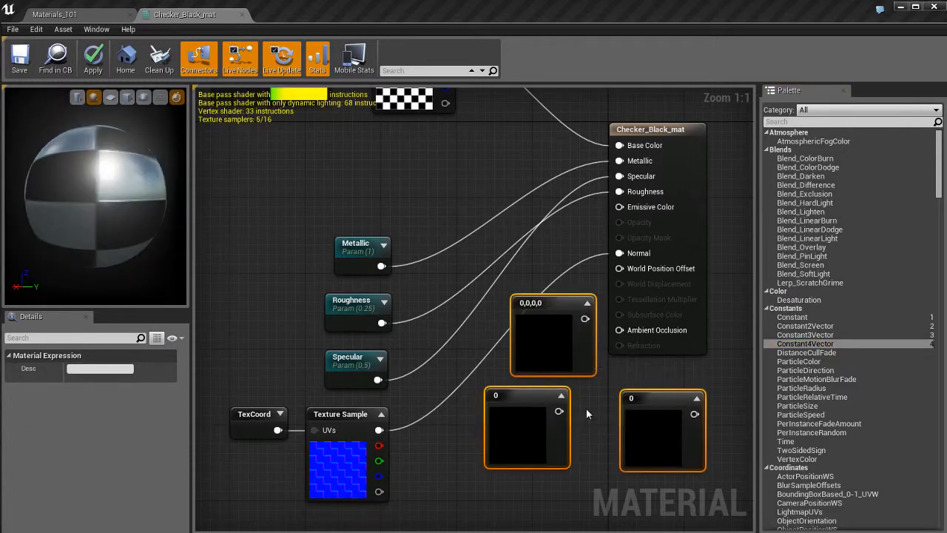
key("Delete")
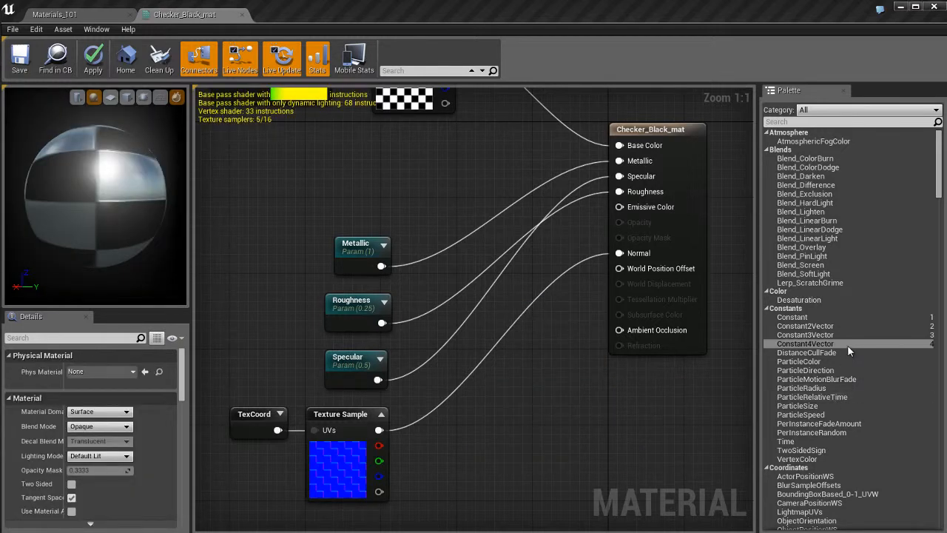
Browse the palette for nodes with assigned shortcuts, such as Panner and TextureCoordinate in Coordinates, and return to the start of the list
scroll(847, 345, "down", 5)
scroll(847, 344, "down", 3)
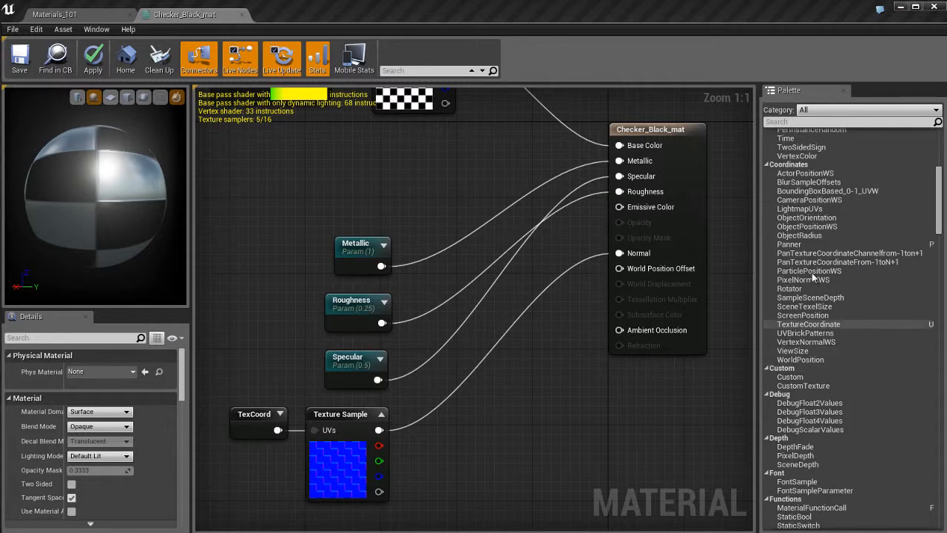
left_click(793, 244)
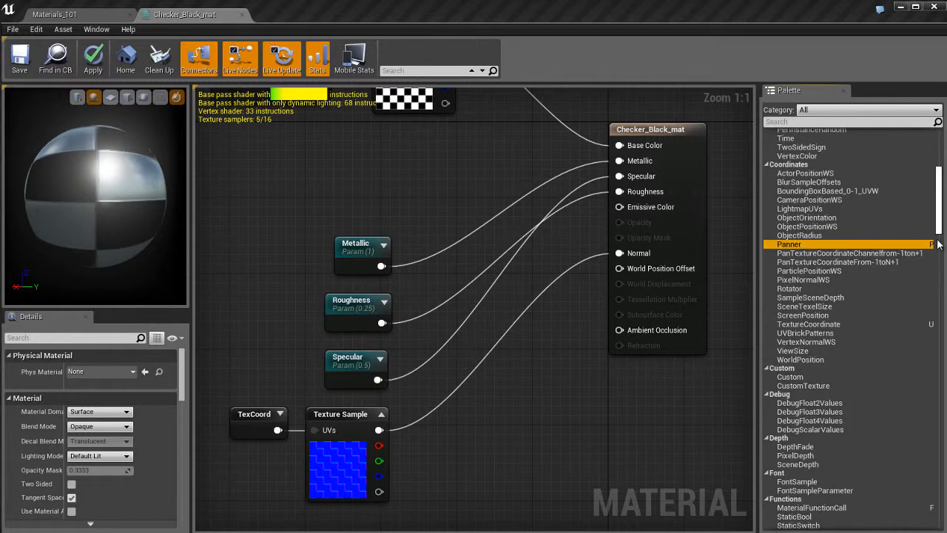
left_click(836, 325)
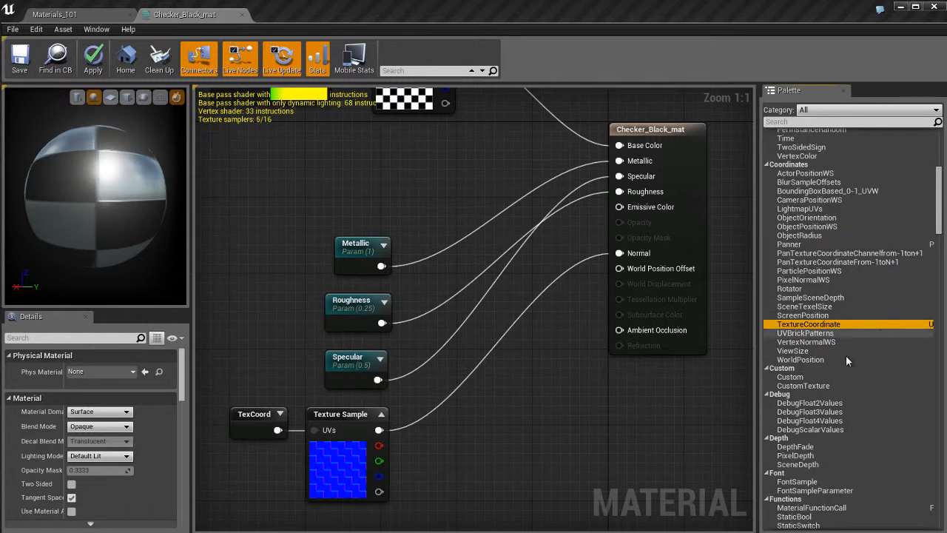
scroll(845, 385, "down", 7)
scroll(845, 384, "down", 15)
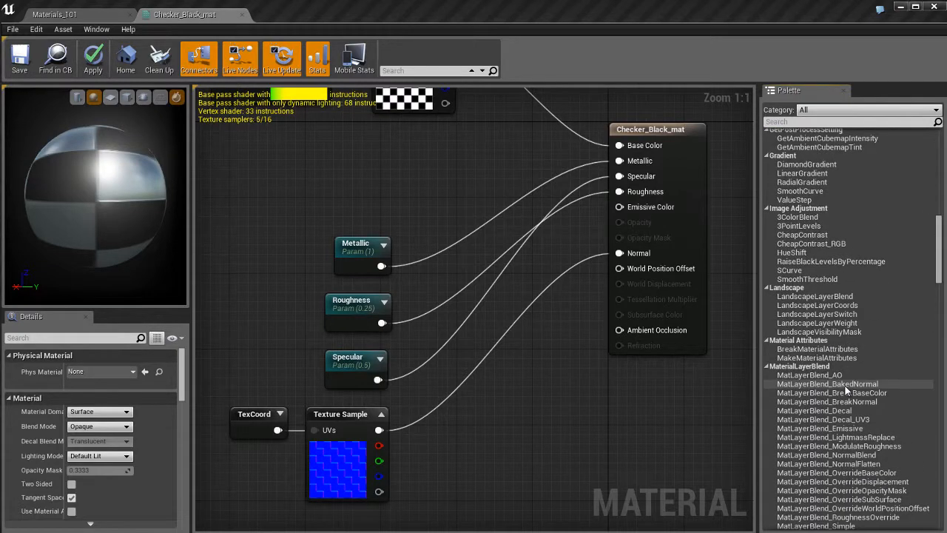
scroll(855, 384, "up", 15)
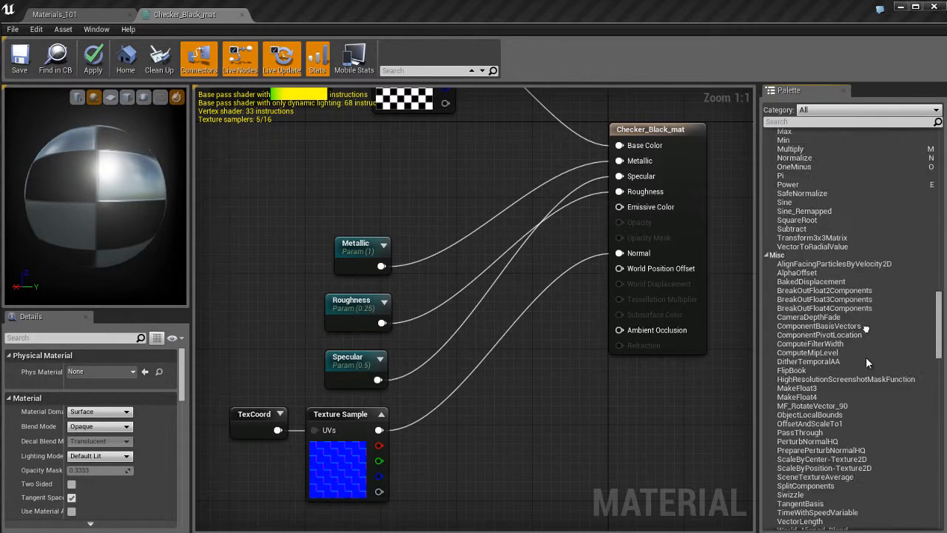
scroll(882, 429, "up", 12)
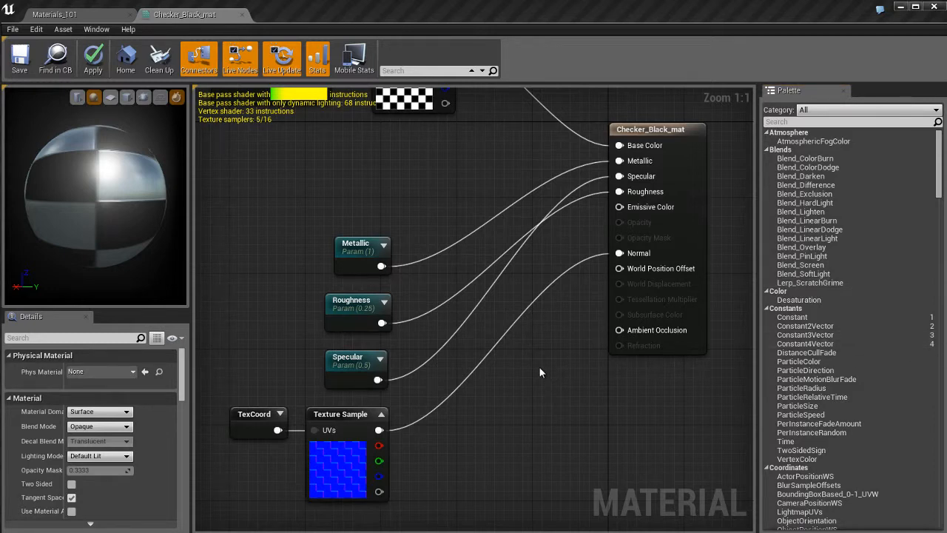
Shrink the material preview to enlarge the properties area, and review the settings of the material and its Metallic and Roughness parameters
left_click_drag(112, 306, 182, 231)
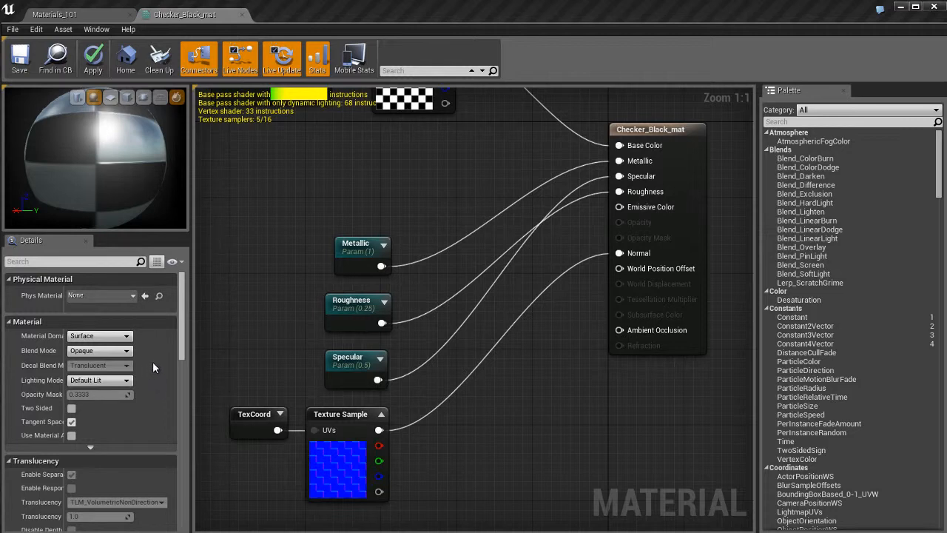
scroll(152, 361, "down", 10)
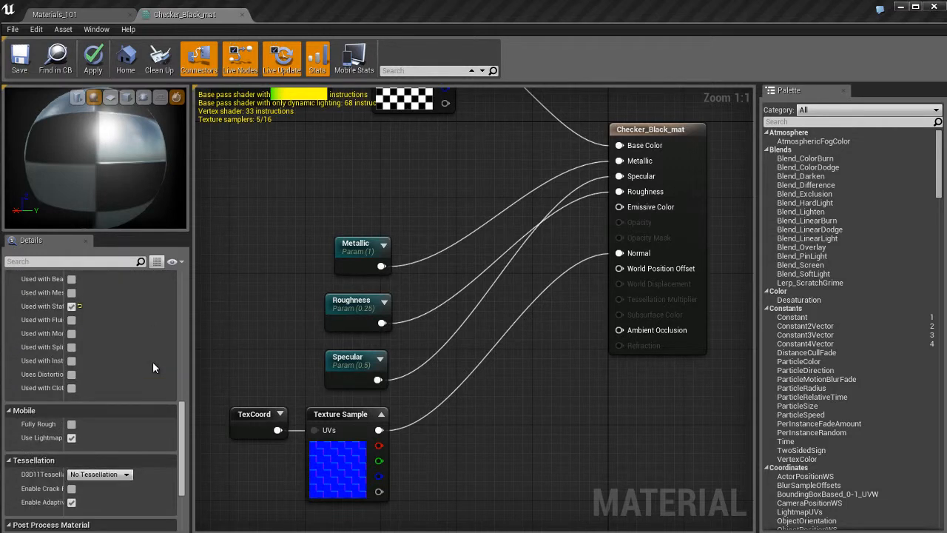
scroll(153, 368, "up", 10)
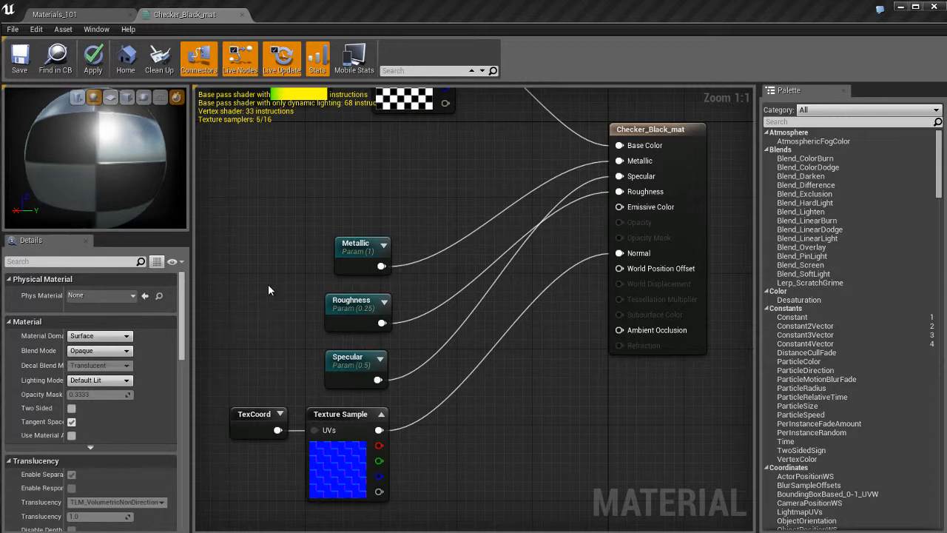
left_click(356, 247)
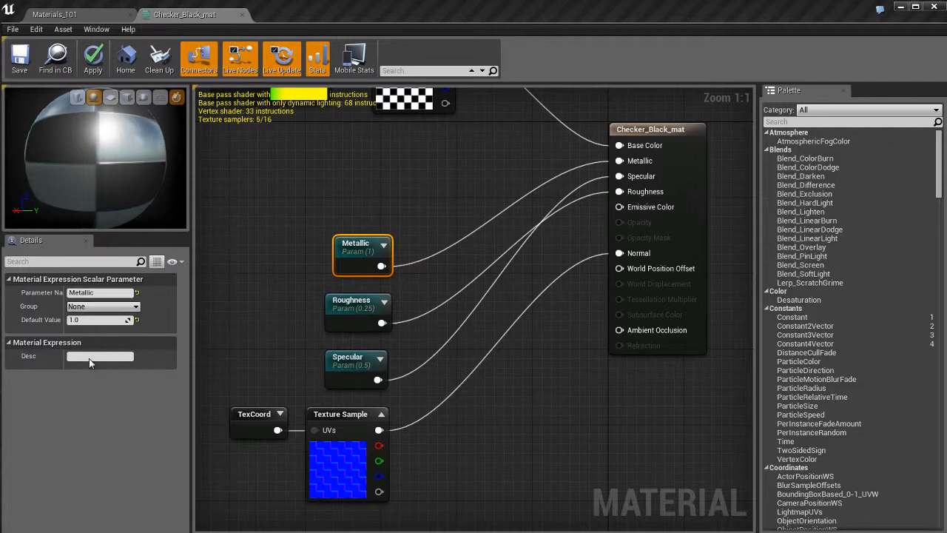
left_click(374, 307)
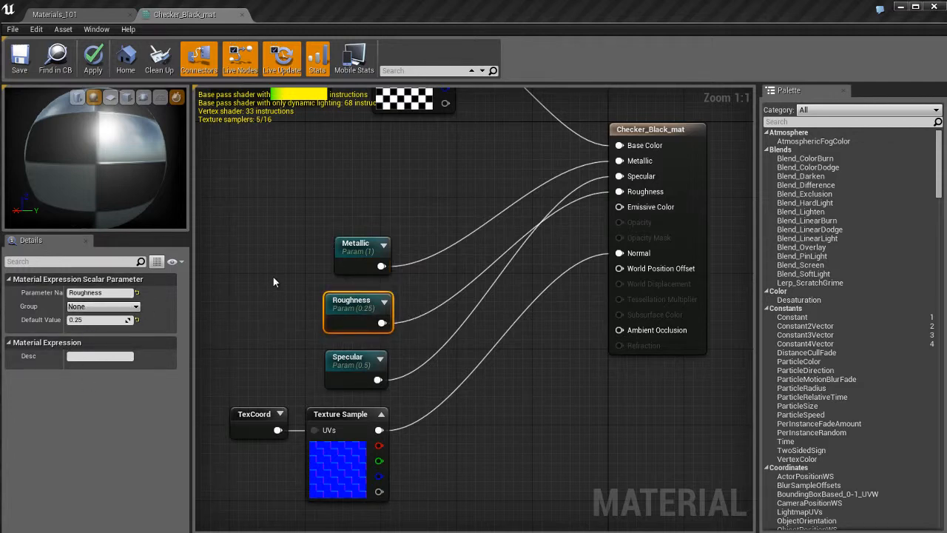
Switch to the Materials_101 level, select the checkered Sphere to review its properties, and deselect it
left_click(89, 21)
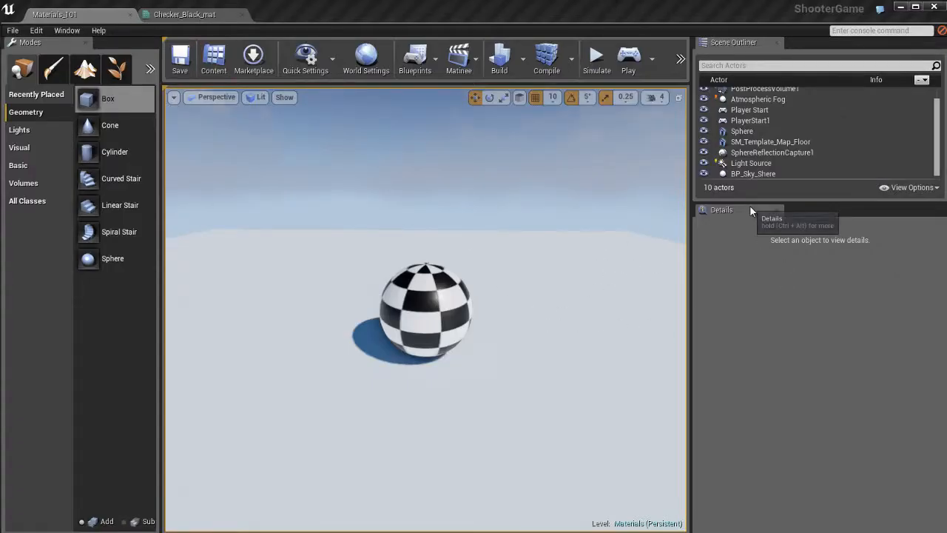
left_click(433, 299)
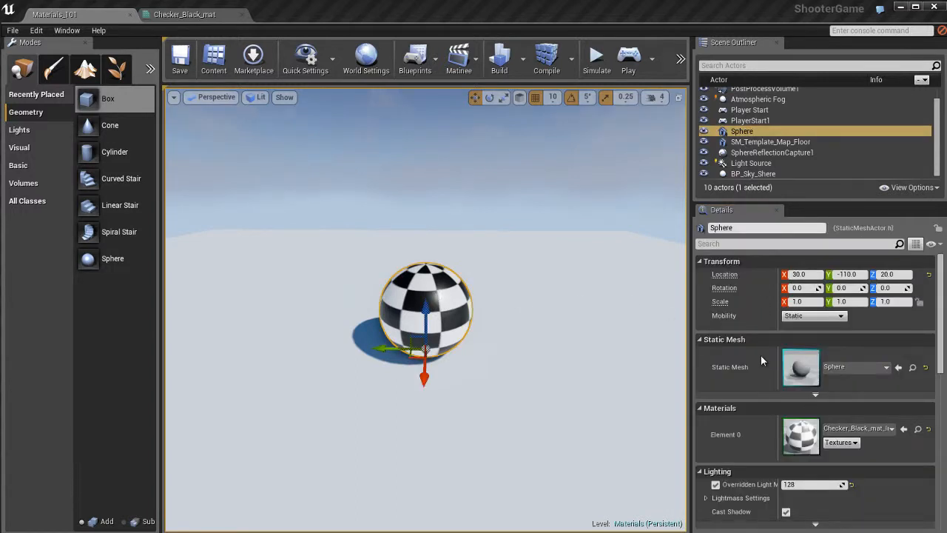
scroll(761, 355, "down", 3)
scroll(761, 356, "up", 3)
left_click(558, 310)
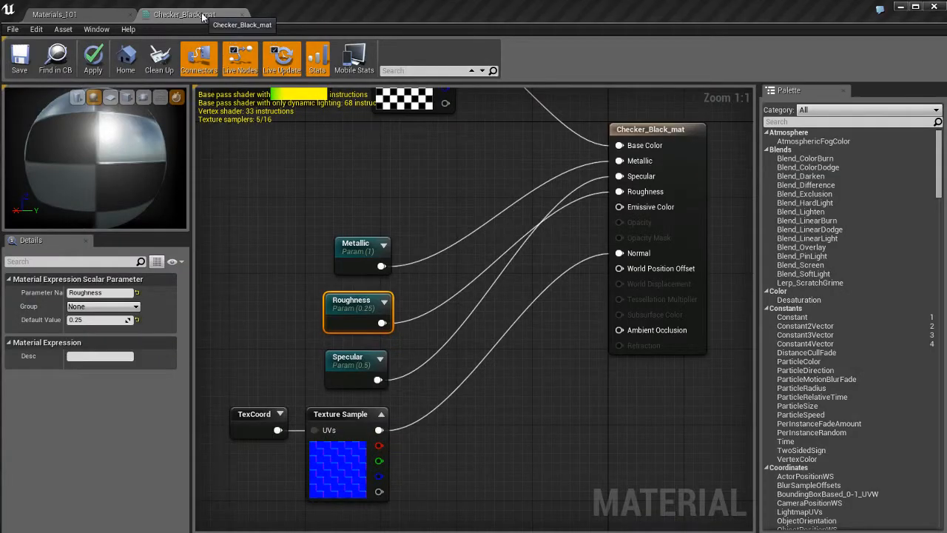
Return to Checker_Black_mat and inspect the properties of the checker Texture Sample and the Panner feeding it
left_click(198, 15)
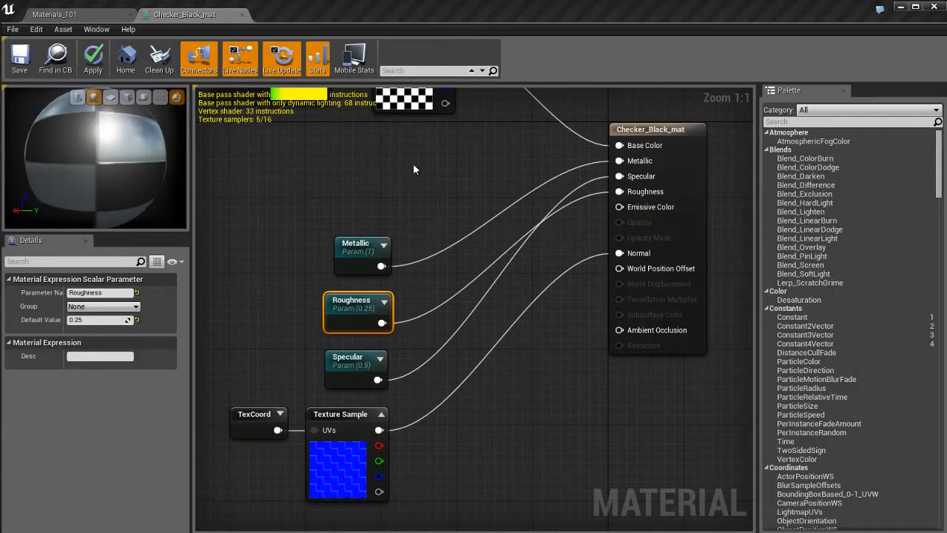
right_click_drag(413, 169, 459, 329)
left_click(459, 229)
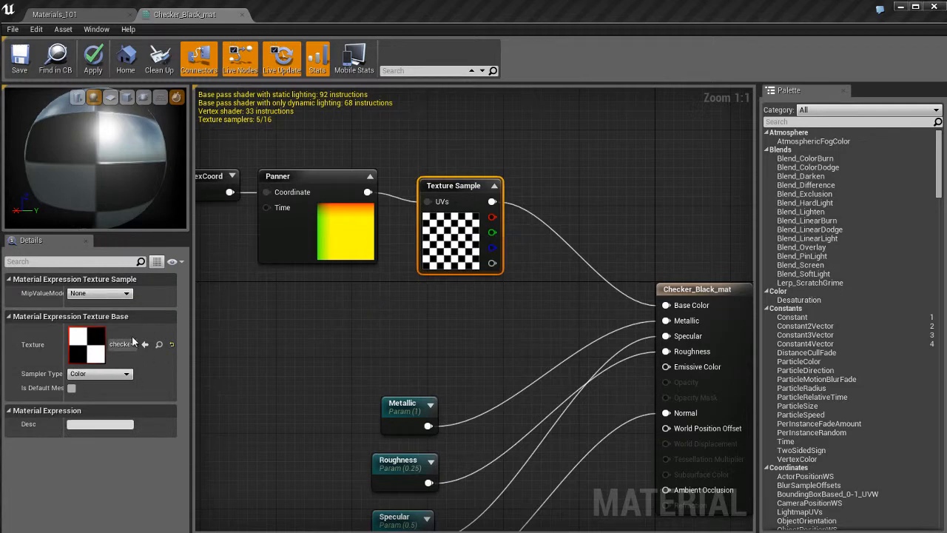
left_click(282, 223)
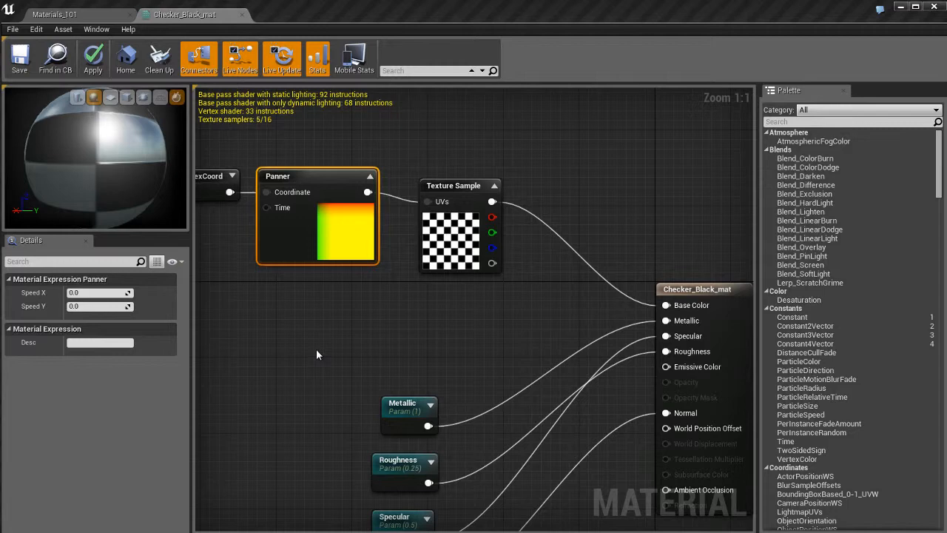
Try a Speed X of 0.5 on the Panner, restore it to 0, and deselect the node
left_click(94, 293)
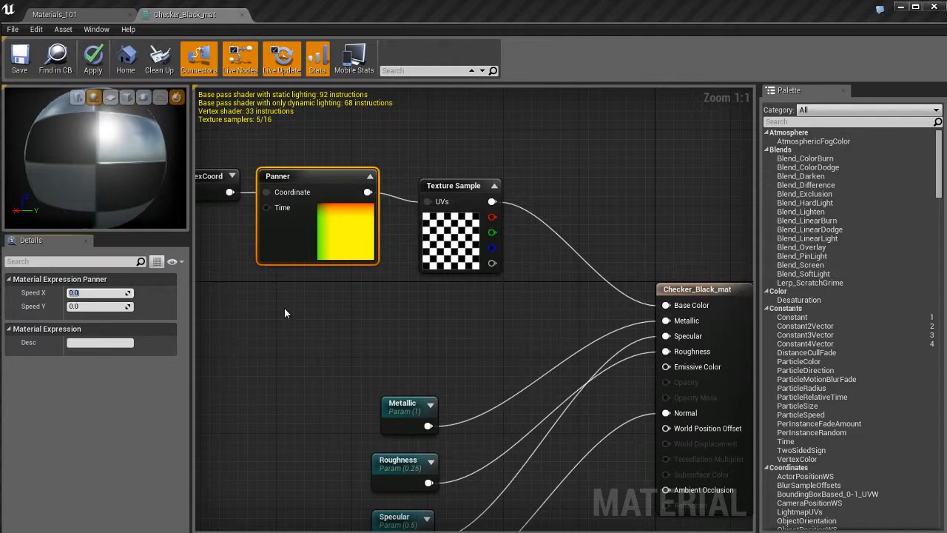
type("0.5")
key("Return")
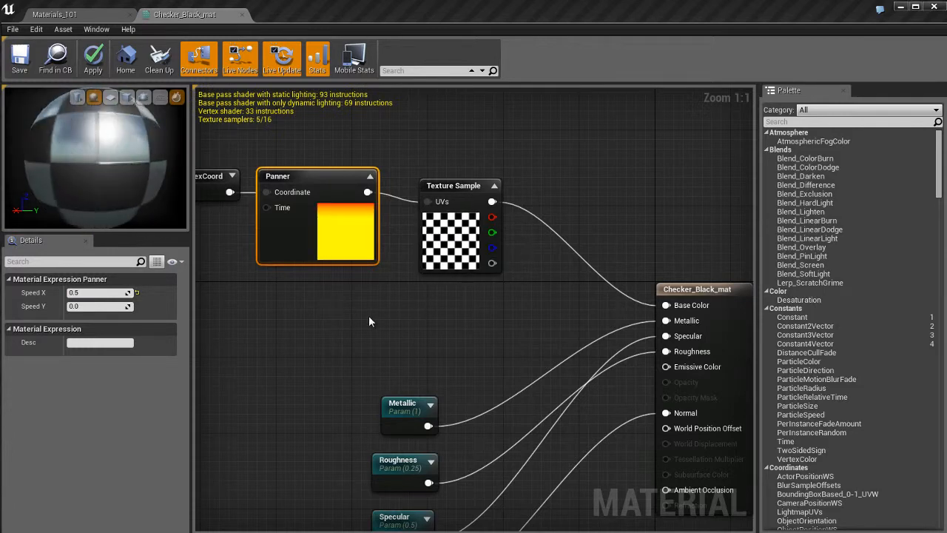
left_click(102, 294)
type("0")
key("Return")
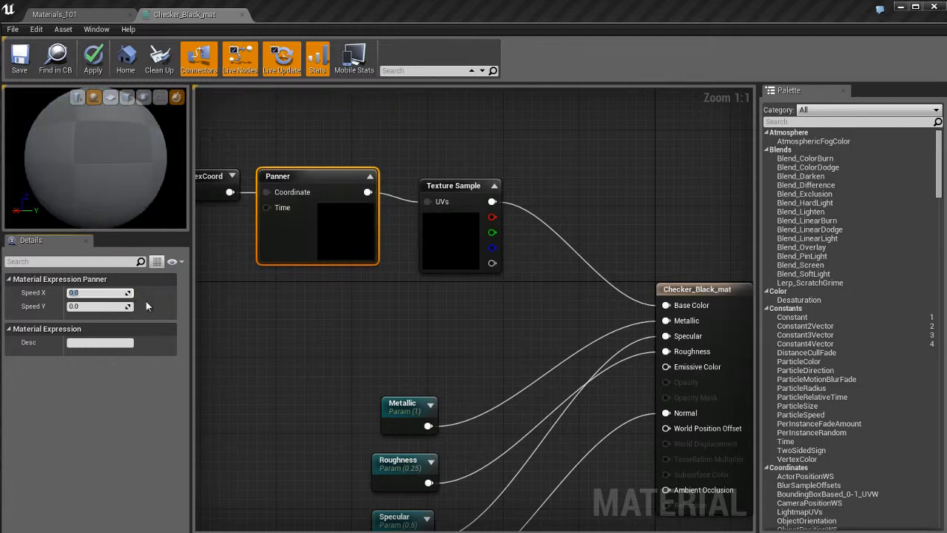
left_click(323, 321)
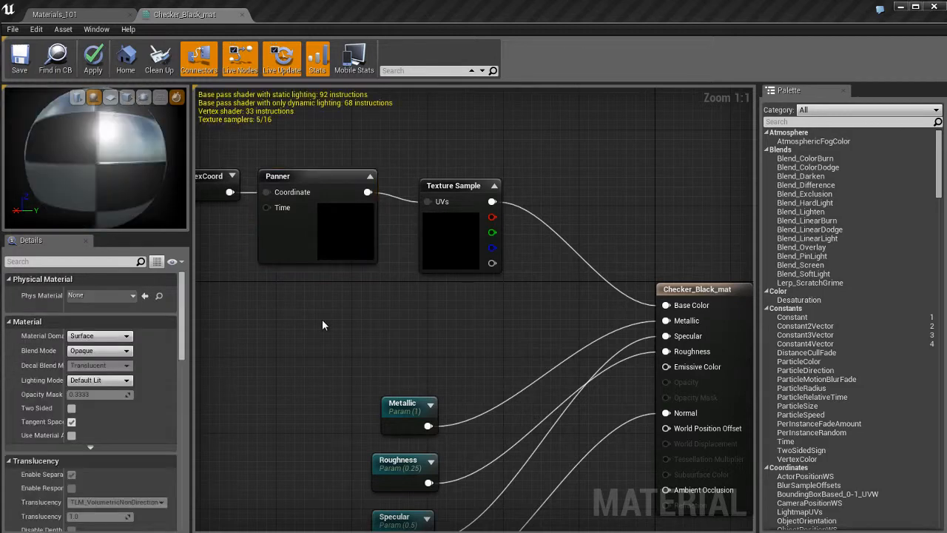
Select the Checker_Black_mat output node, deselect it, and review the material's overall properties
right_click_drag(575, 459, 469, 311)
left_click_drag(455, 381, 531, 442)
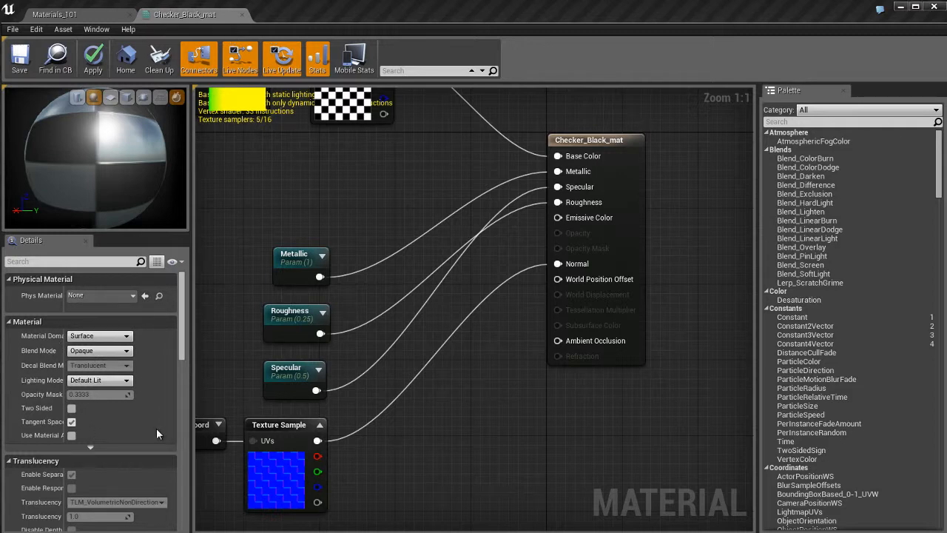
left_click(629, 190)
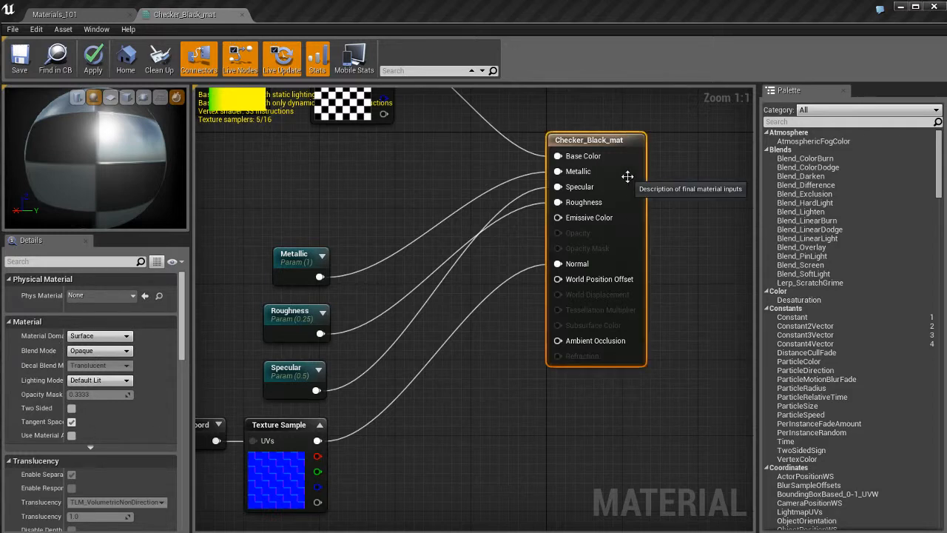
right_click_drag(704, 193, 693, 228)
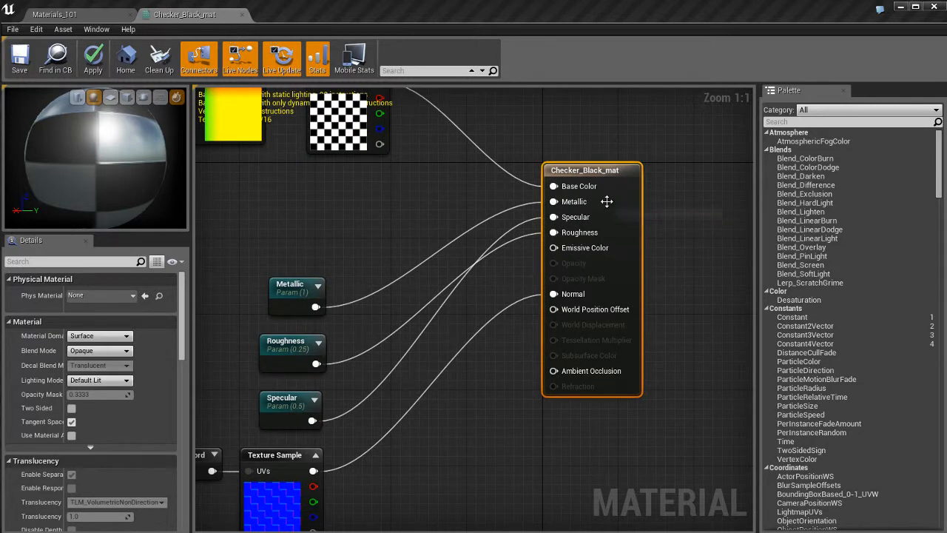
left_click(669, 208)
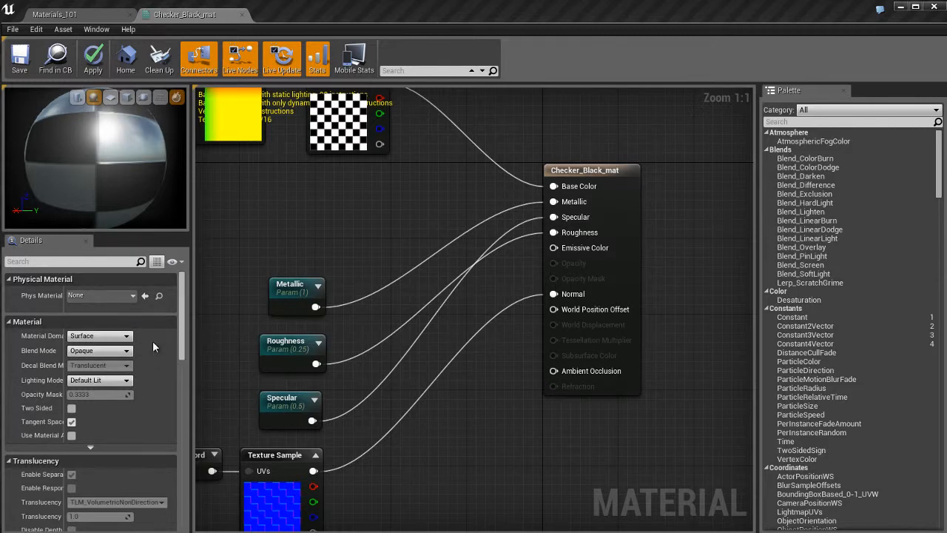
scroll(153, 340, "down", 1)
scroll(152, 340, "up", 1)
Review the Material Domain and Blend Mode options, keeping Surface and Opaque, and look through the remaining material settings
left_click(108, 337)
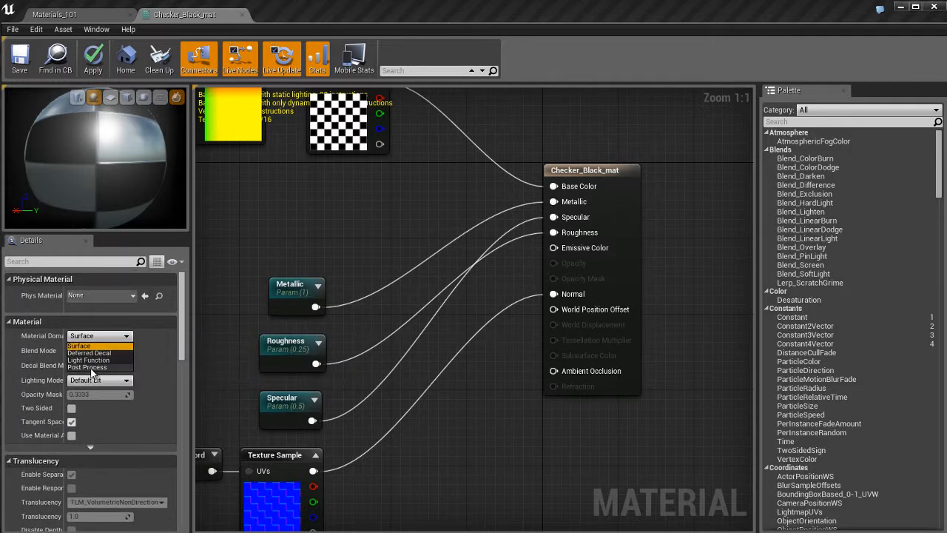
left_click(106, 346)
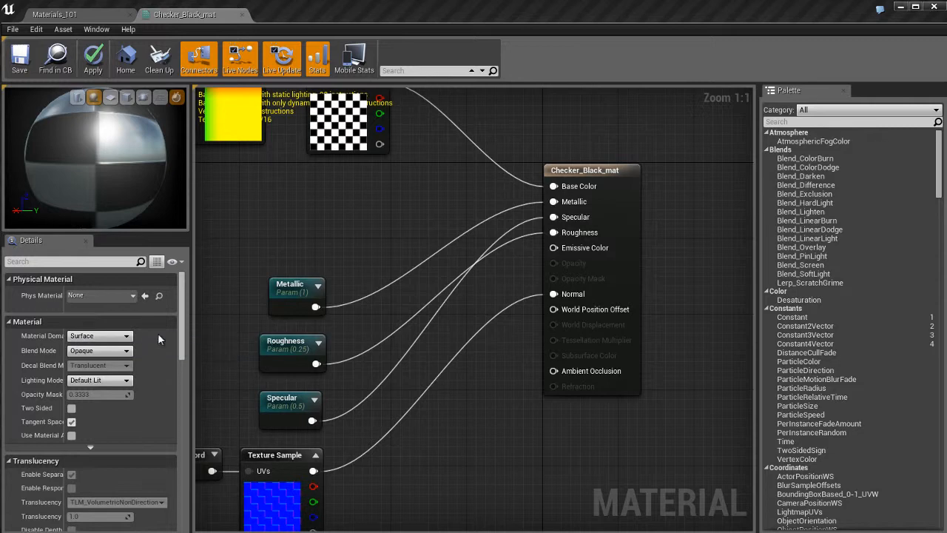
left_click(100, 351)
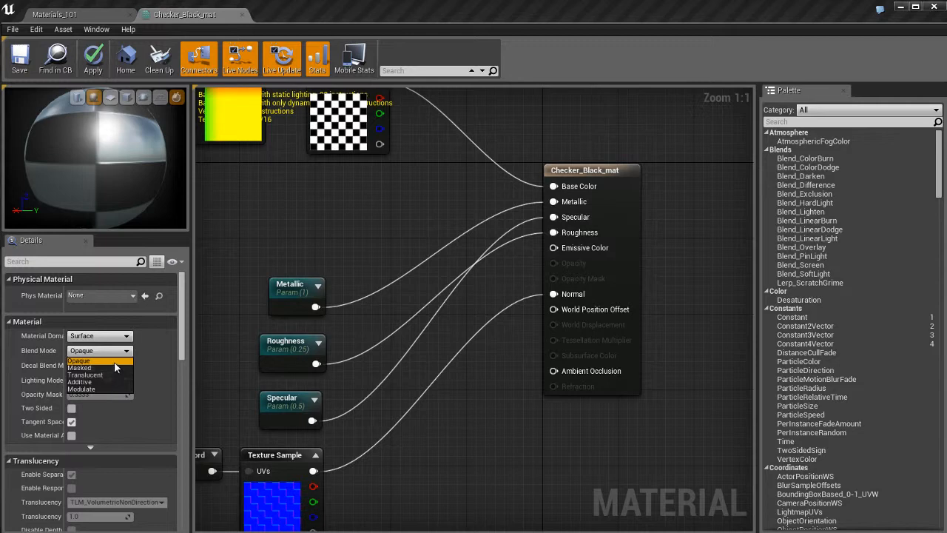
left_click(114, 361)
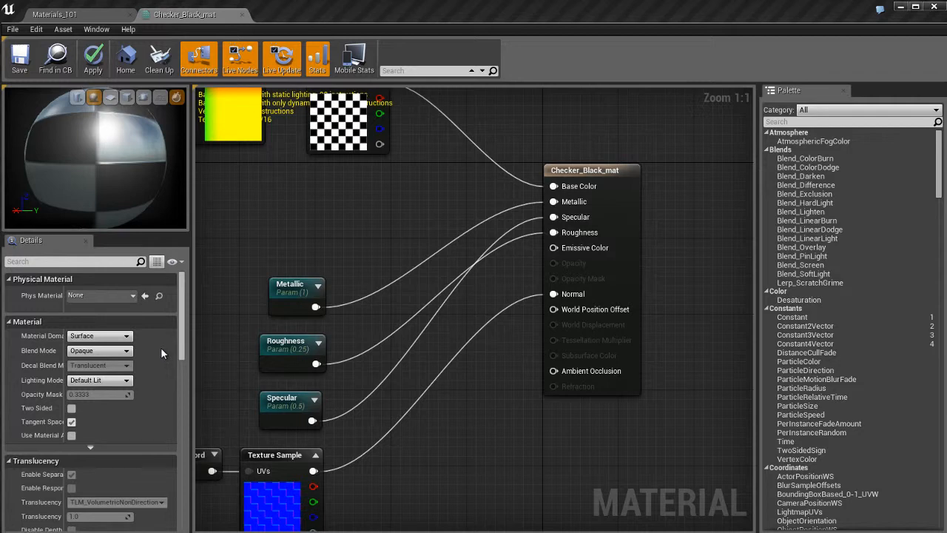
scroll(160, 347, "down", 2)
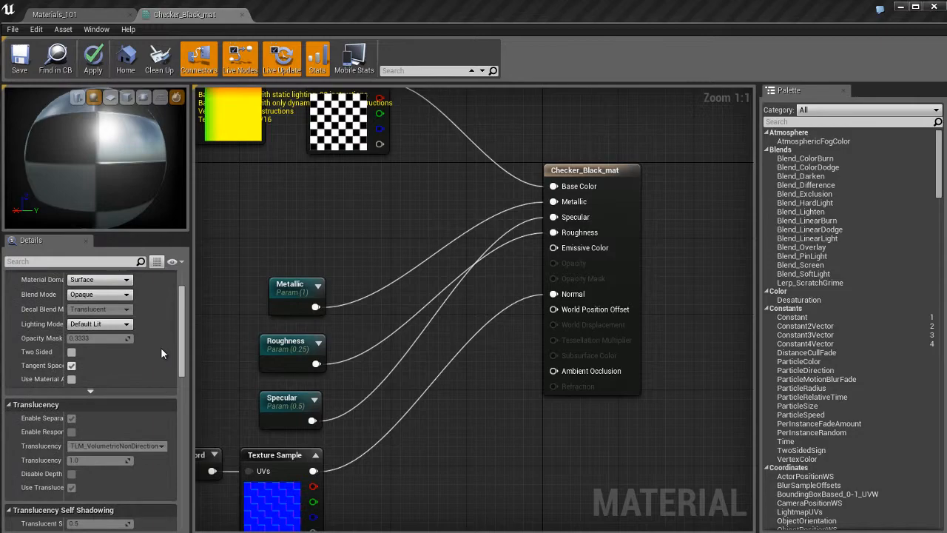
scroll(160, 347, "down", 2)
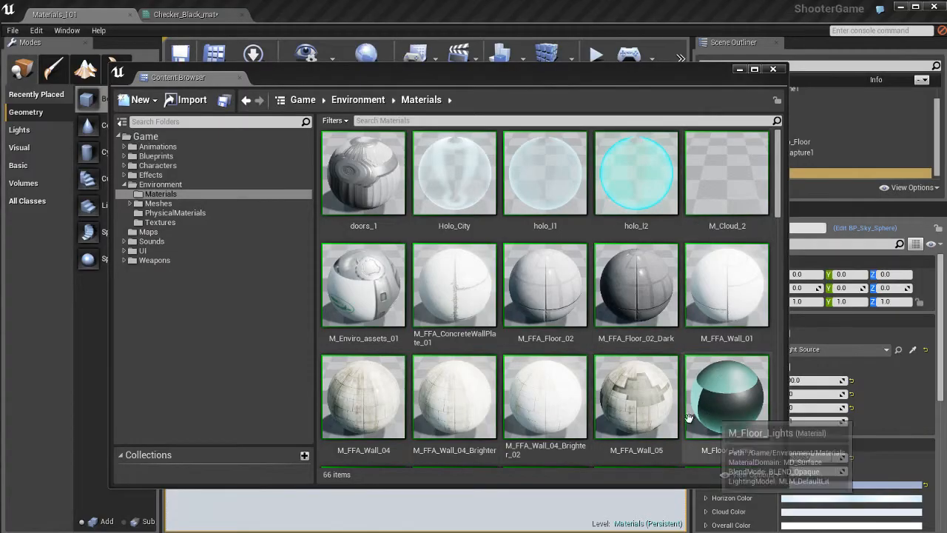
Open the holo_l2 material instance from Environment/Materials, close the Content Browser, and open its parent material holo_l1
left_click(638, 167)
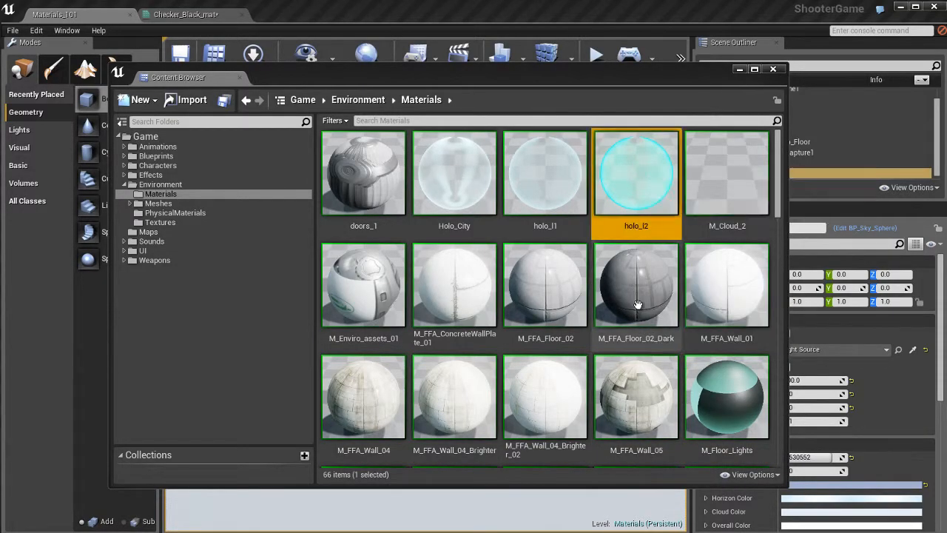
double_click(642, 169)
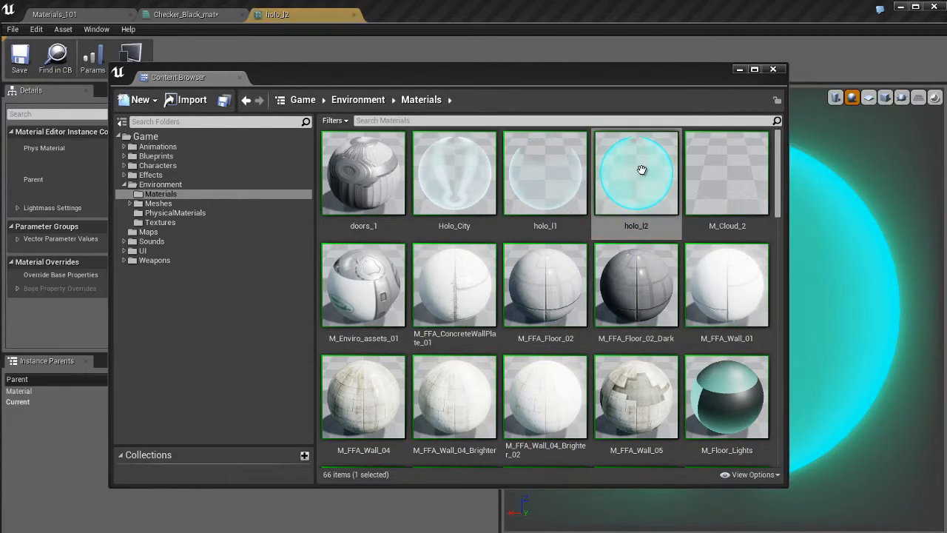
left_click(774, 70)
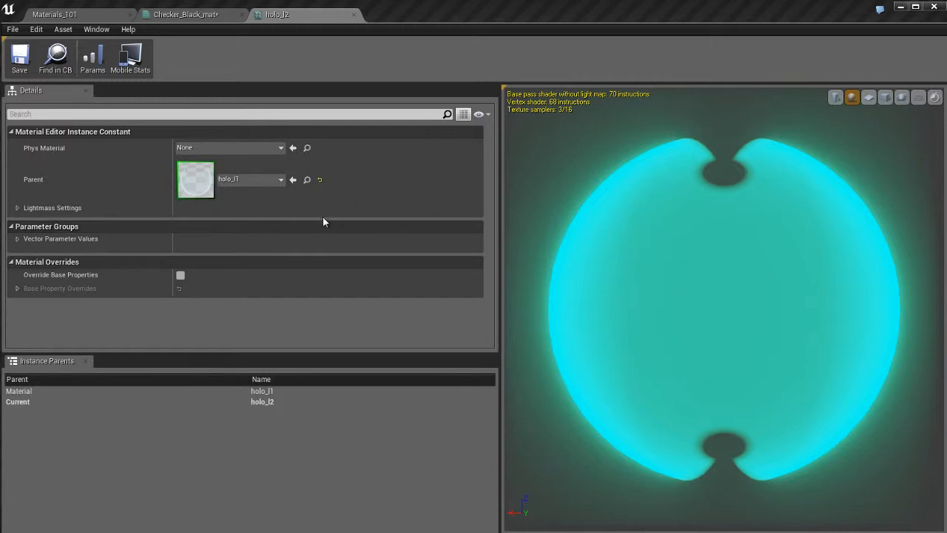
double_click(194, 179)
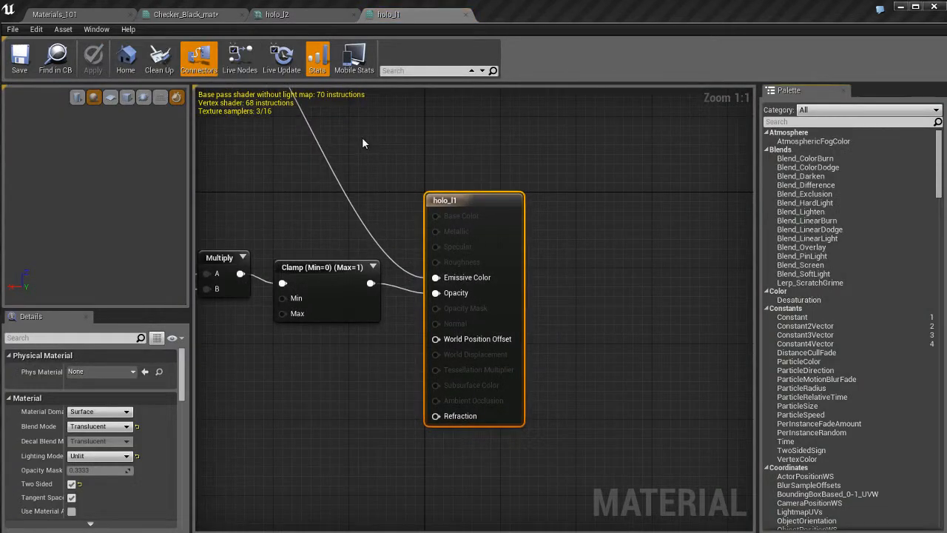
Examine the Fresnel and Emissive comment groups in the holo_l1 node graph
scroll(441, 321, "down", 4)
scroll(421, 328, "down", 3)
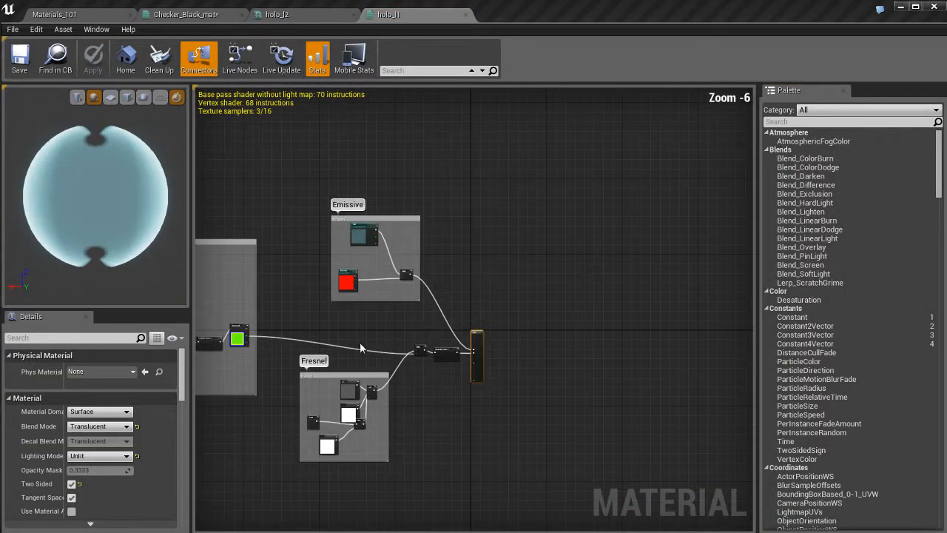
right_click_drag(360, 342, 683, 313)
right_click_drag(390, 435, 328, 425)
right_click_drag(430, 406, 267, 367)
scroll(451, 368, "up", 6)
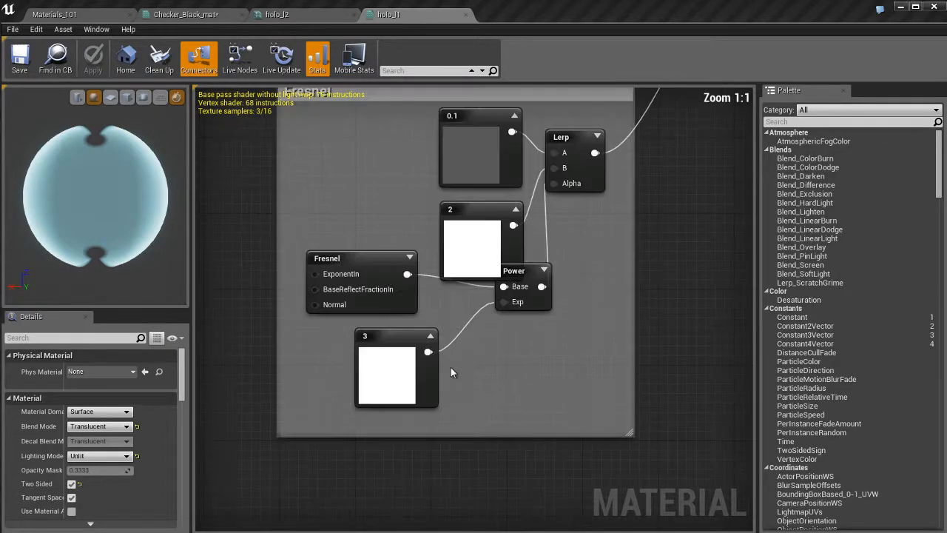
scroll(451, 367, "down", 5)
right_click_drag(514, 178, 462, 329)
scroll(463, 328, "up", 1)
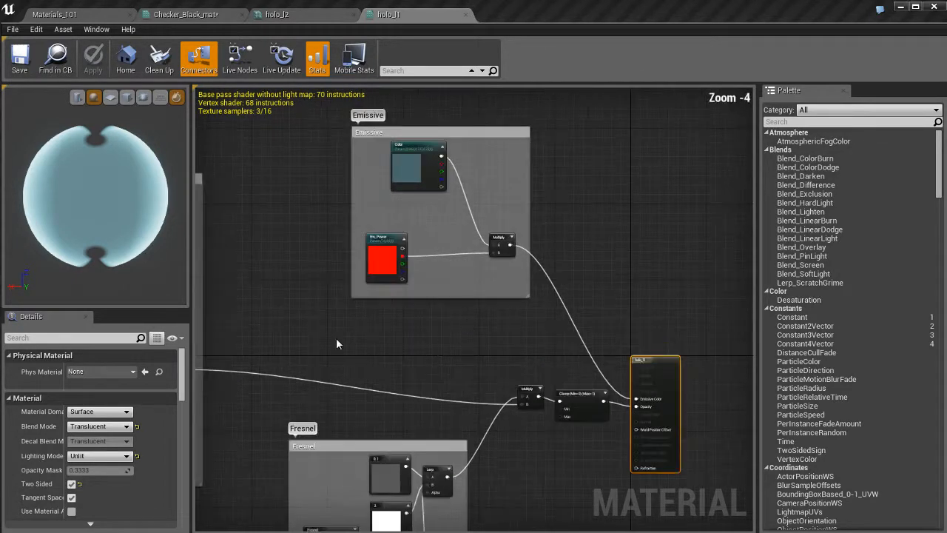
Examine the Scale texture up and down group and the overall holo_l1 graph, and close the holo_l1 and holo_l2 editors
right_click_drag(333, 341, 524, 338)
right_click_drag(289, 318, 579, 340)
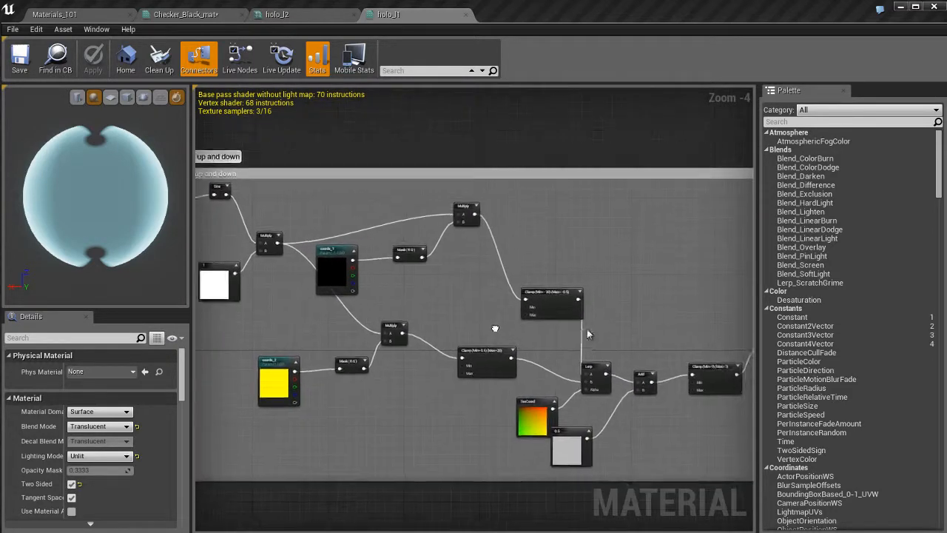
scroll(492, 322, "down", 1)
right_click_drag(620, 306, 611, 291)
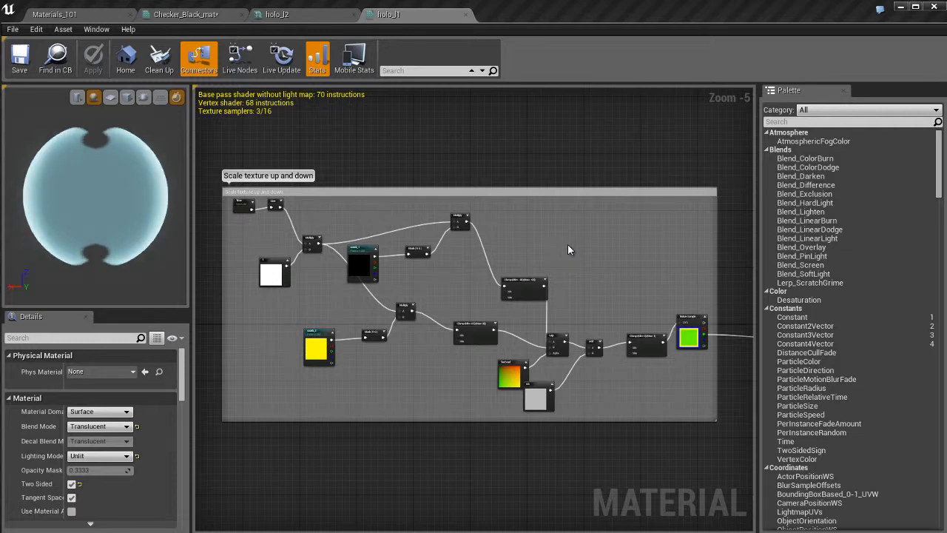
scroll(567, 255, "down", 3)
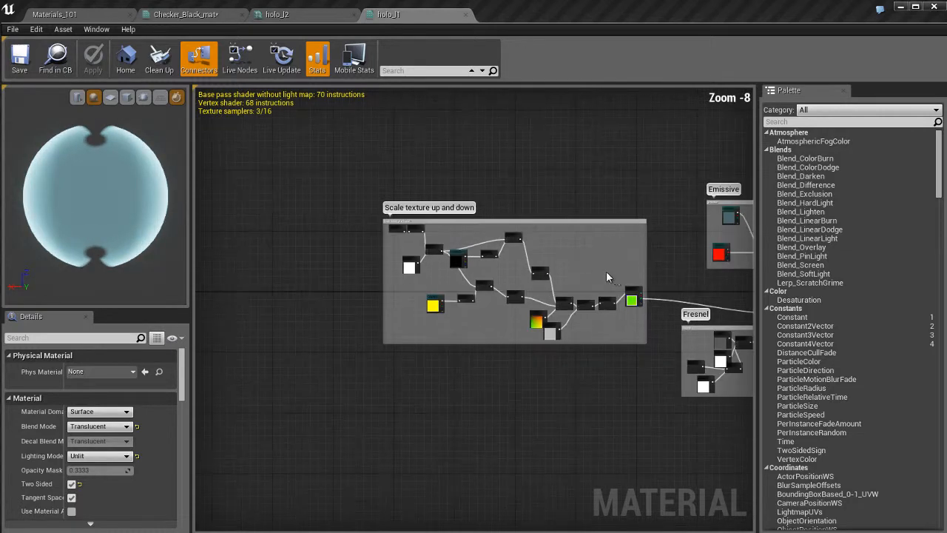
right_click_drag(606, 271, 508, 244)
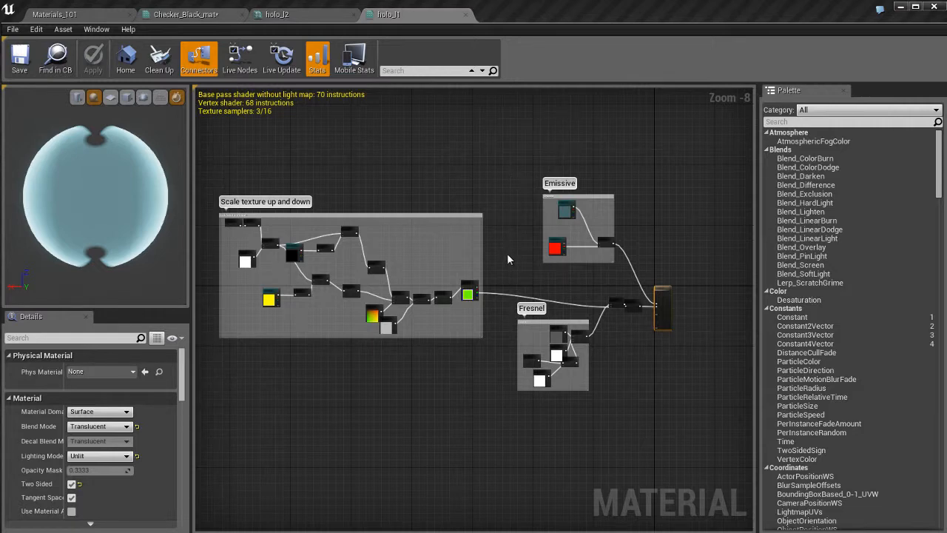
middle_click(421, 16)
middle_click(299, 16)
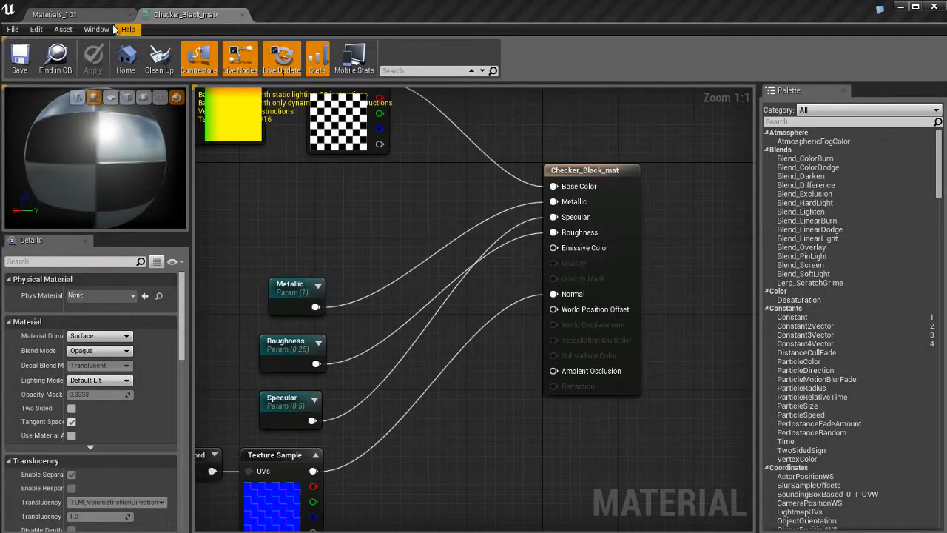